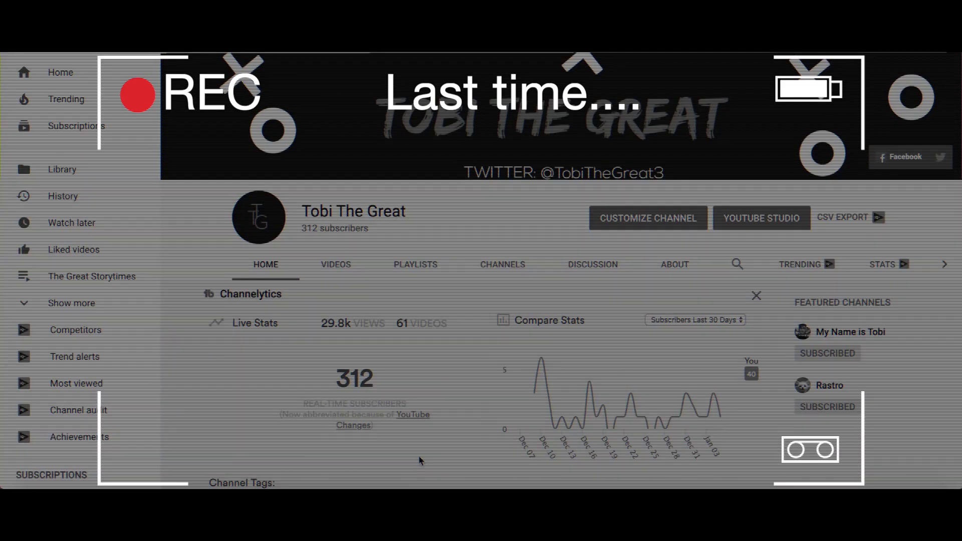
{"action": "scroll", "coordinate": [419, 457], "scroll_direction": "down", "scroll_amount": 15}
{"action": "scroll", "coordinate": [420, 458], "scroll_direction": "down", "scroll_amount": 12}
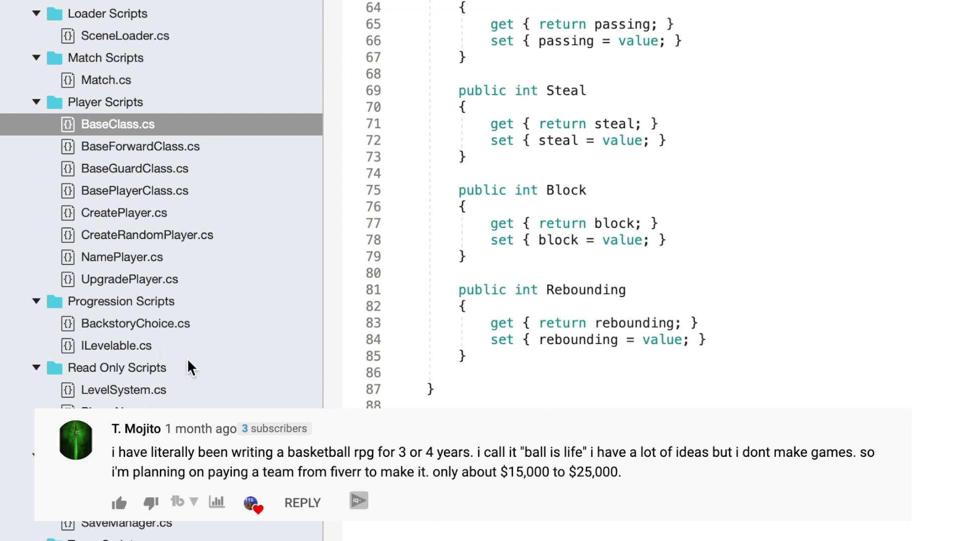
Step: Collapse the Read Only Scripts, Progression Scripts and Save Load Scripts folders in Visual Studio's solution tree
{"action": "left_click", "coordinate": [36, 368]}
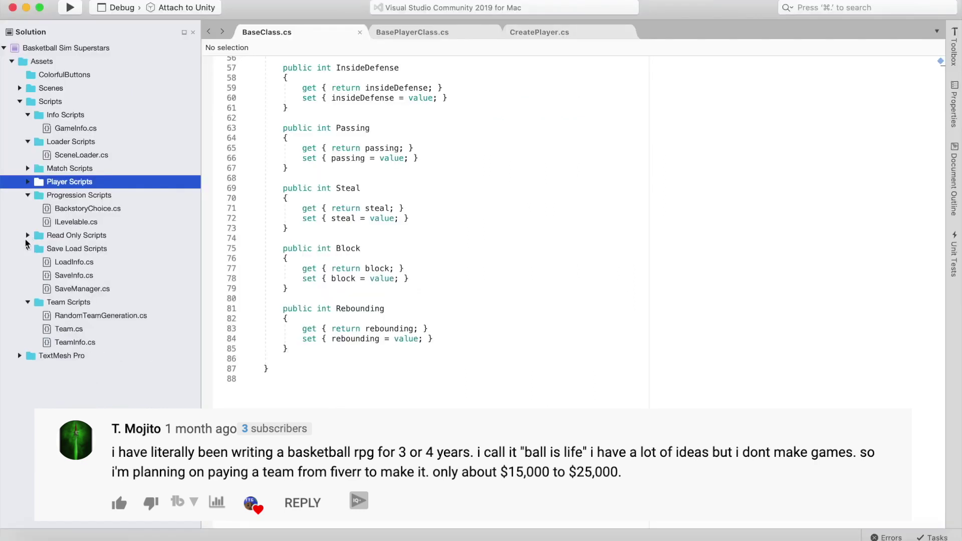
{"action": "left_click", "coordinate": [26, 195]}
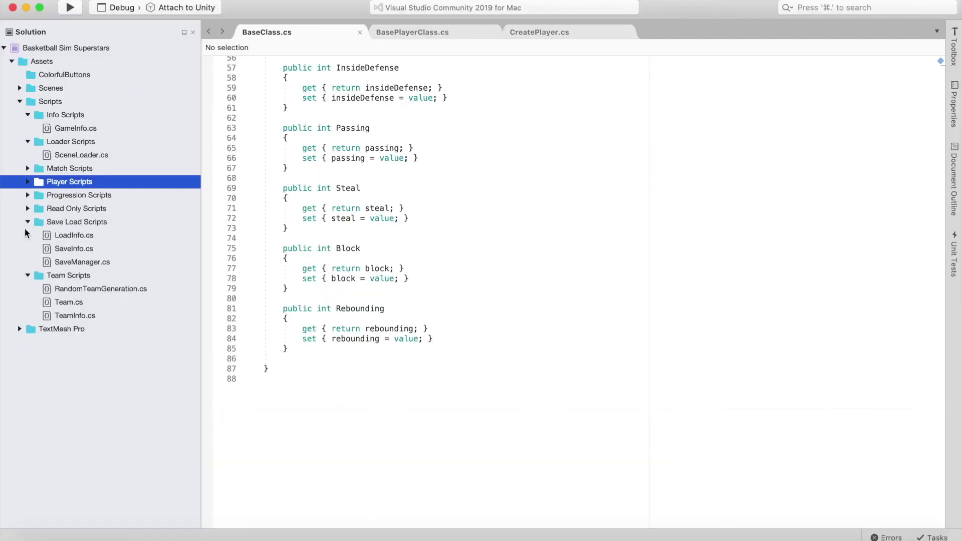
{"action": "left_click", "coordinate": [27, 222]}
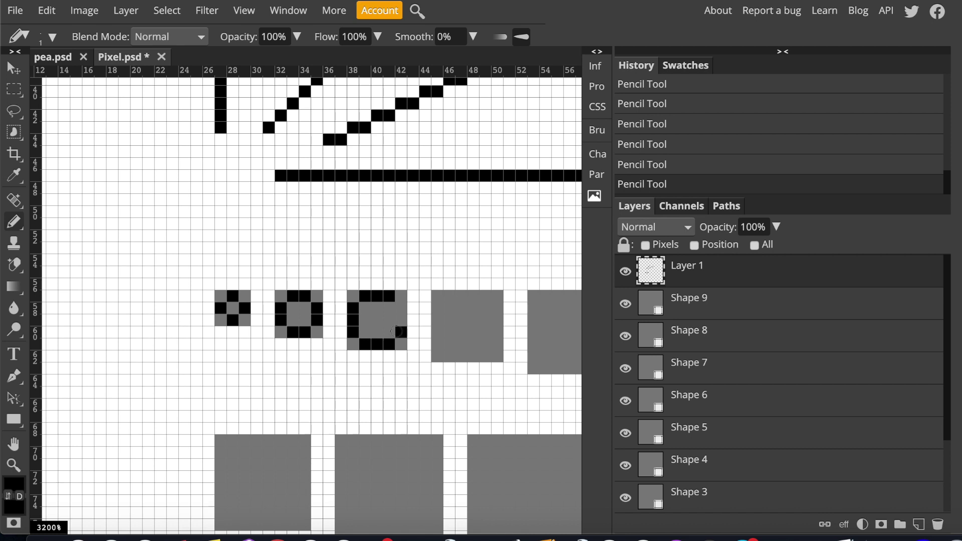
Step: In Photopea, complete the black one-pixel circle outlines inside the third and fourth gray squares with the Pencil tool
{"action": "left_click_drag", "start_coordinate": [396, 332], "coordinate": [401, 307]}
{"action": "scroll", "coordinate": [408, 294], "scroll_direction": "right", "scroll_amount": 2}
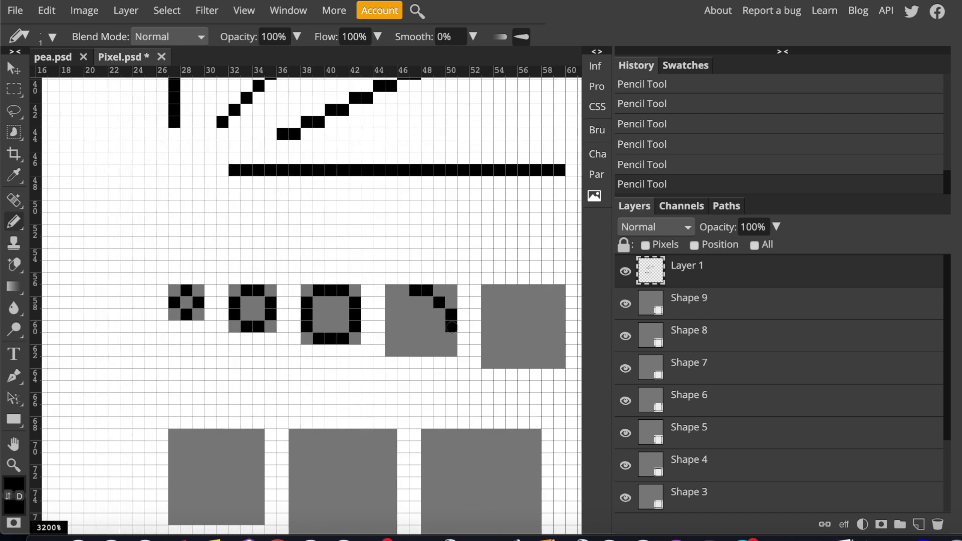
{"action": "left_click", "coordinate": [411, 351]}
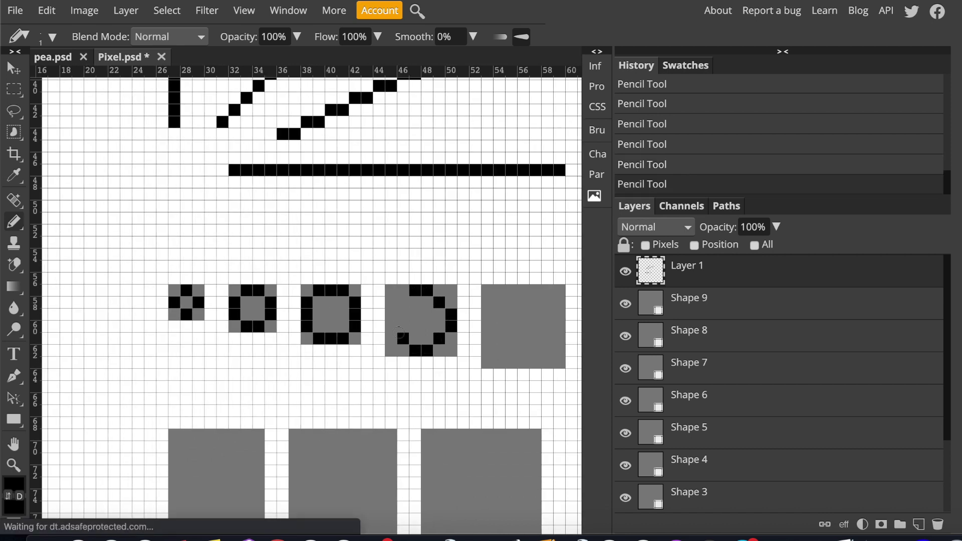
{"action": "left_click_drag", "start_coordinate": [391, 333], "coordinate": [403, 303]}
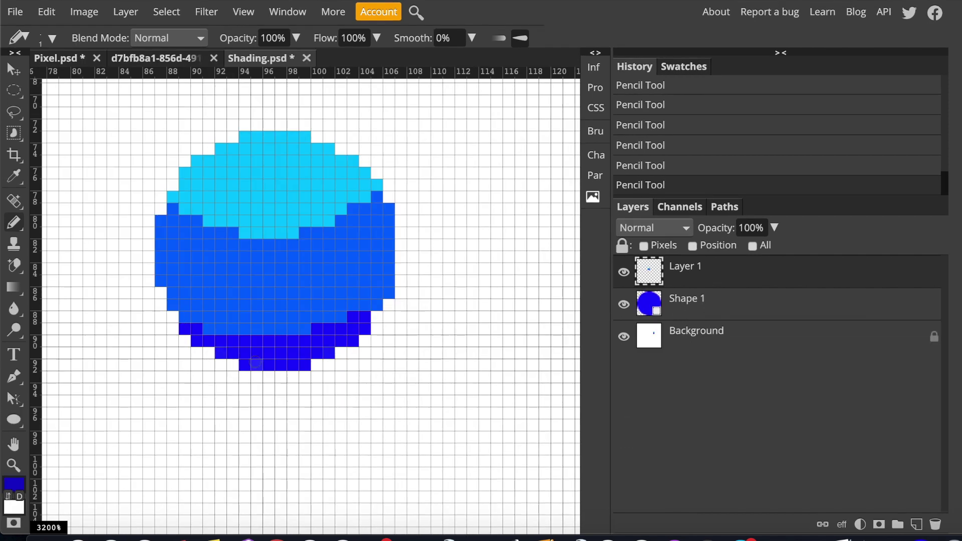
Step: Undo the last pencil stroke on the shaded blue sphere
{"action": "scroll", "coordinate": [255, 361], "scroll_direction": "down", "scroll_amount": 3}
{"action": "key", "text": "ctrl+z"}
{"action": "scroll", "coordinate": [242, 353], "scroll_direction": "down", "scroll_amount": 3}
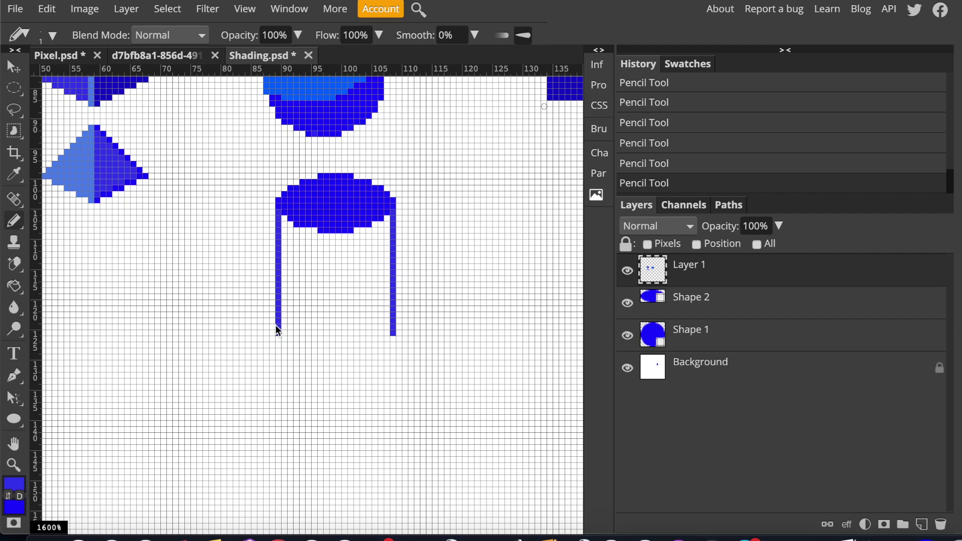
{"action": "key", "text": "b"}
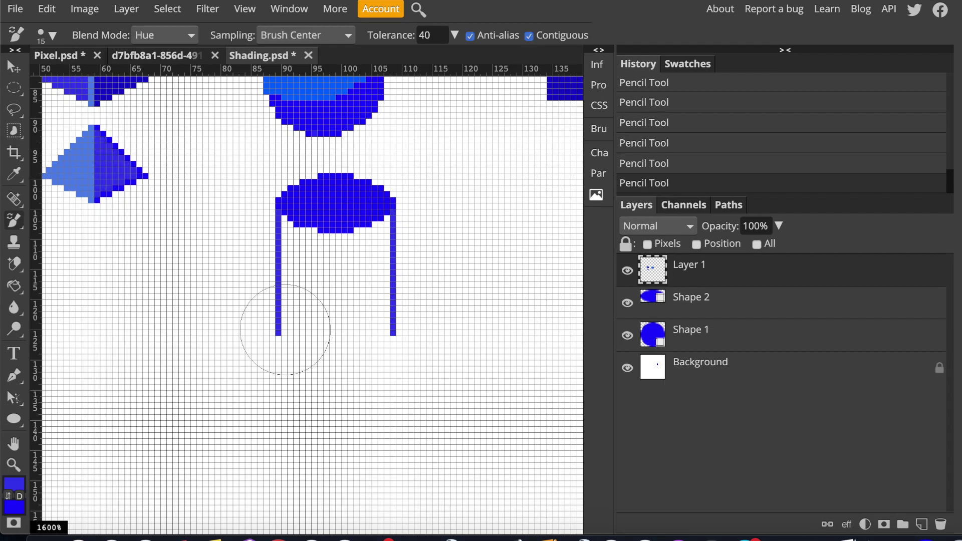
{"action": "key", "text": "b"}
{"action": "left_click", "coordinate": [277, 332]}
{"action": "scroll", "coordinate": [250, 332], "scroll_direction": "down", "scroll_amount": 1}
{"action": "scroll", "coordinate": [250, 331], "scroll_direction": "up", "scroll_amount": 1, "text": "alt"}
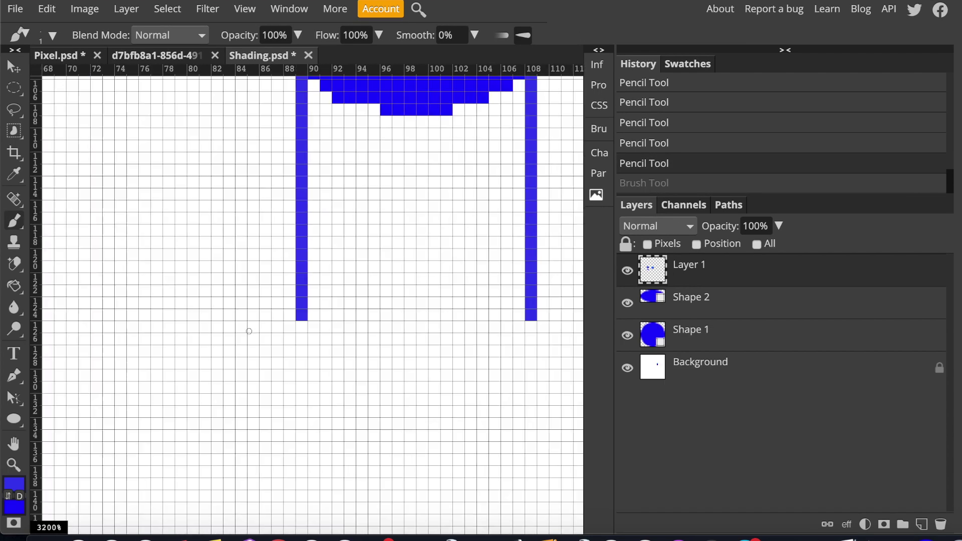
Step: Draw a straight blue bottom edge with the Pencil tool, joining the lower ends of the cylinder's two vertical sides
{"action": "scroll", "coordinate": [249, 331], "scroll_direction": "up", "scroll_amount": 1}
{"action": "key", "text": "b"}
{"action": "left_click_drag", "start_coordinate": [272, 342], "coordinate": [372, 347]}
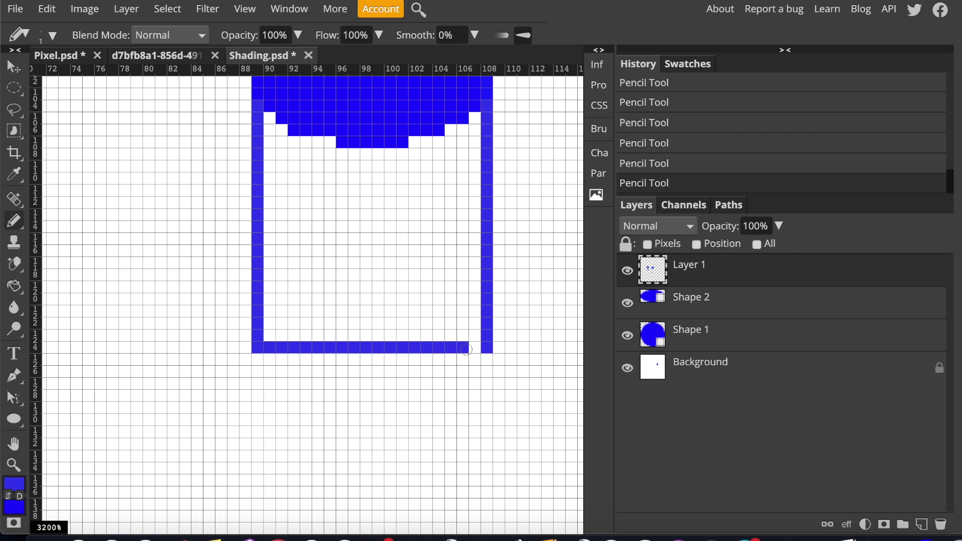
{"action": "left_click", "coordinate": [467, 349]}
{"action": "scroll", "coordinate": [466, 350], "scroll_direction": "down", "scroll_amount": 2, "text": "alt"}
{"action": "scroll", "coordinate": [466, 349], "scroll_direction": "up", "scroll_amount": 1, "text": "alt"}
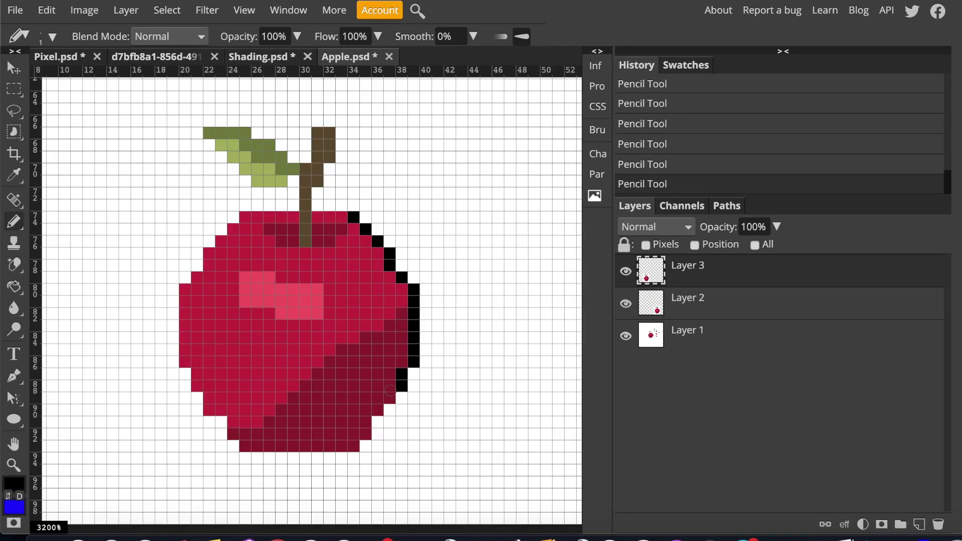
Step: Continue the black one-pixel outline along the apple's bottom edge to its lower-left corner
{"action": "left_click_drag", "start_coordinate": [336, 446], "coordinate": [256, 457]}
{"action": "key", "text": "ctrl+z"}
{"action": "left_click_drag", "start_coordinate": [330, 447], "coordinate": [234, 430]}
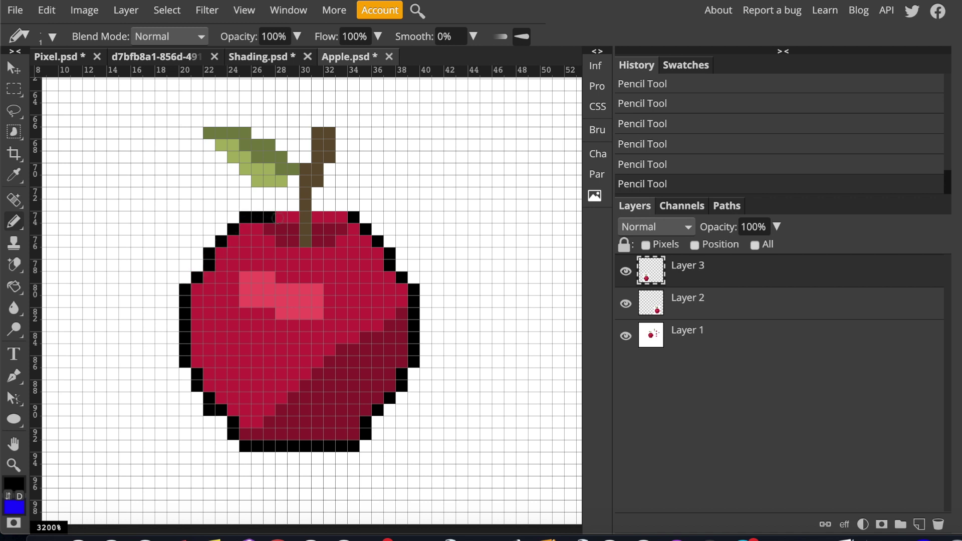
Step: Outline the apple's leaf and stem in black pixels and close the outline along the apple's top edge
{"action": "left_click_drag", "start_coordinate": [279, 217], "coordinate": [306, 180]}
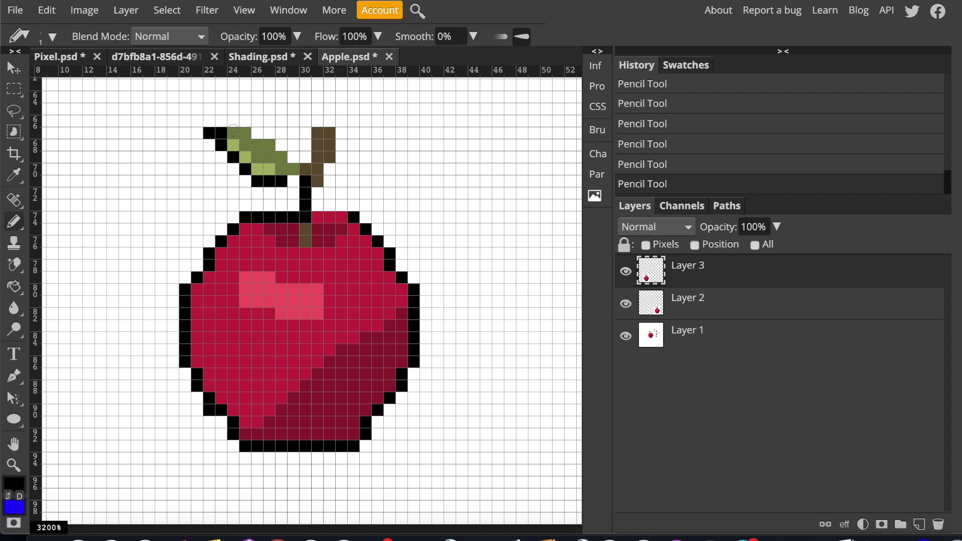
{"action": "left_click_drag", "start_coordinate": [317, 132], "coordinate": [329, 156]}
{"action": "scroll", "coordinate": [326, 152], "scroll_direction": "down", "scroll_amount": 4, "text": "alt"}
{"action": "scroll", "coordinate": [254, 379], "scroll_direction": "up", "scroll_amount": 4, "text": "alt"}
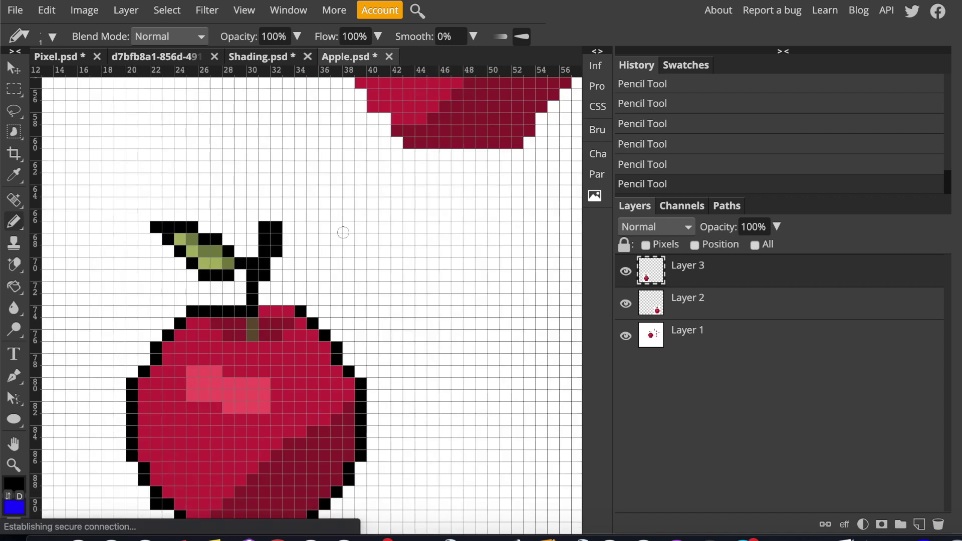
{"action": "left_click_drag", "start_coordinate": [265, 311], "coordinate": [289, 311]}
{"action": "scroll", "coordinate": [291, 316], "scroll_direction": "down", "scroll_amount": 5, "text": "alt"}
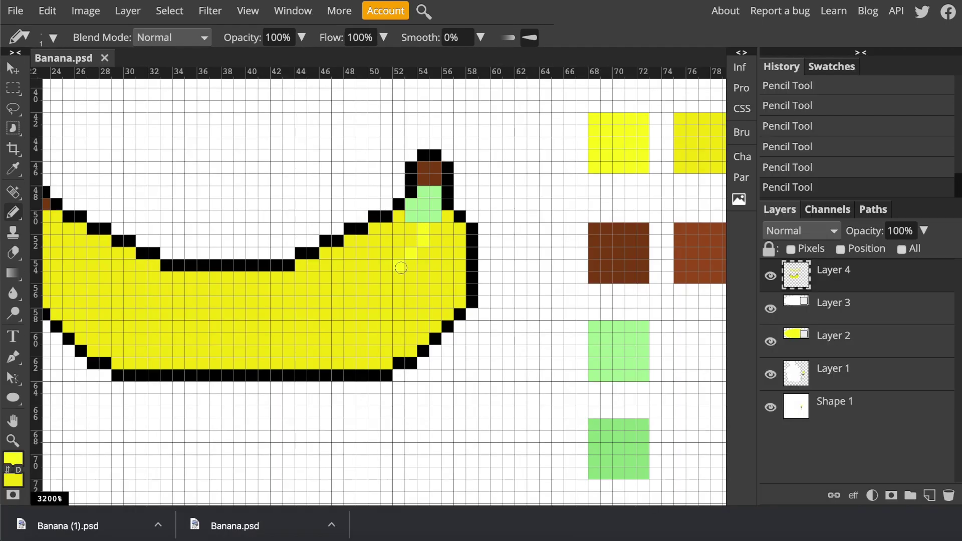
Step: Paint a light yellow curved highlight through the banana's body and fill the area above it up to the inner edge
{"action": "mouse_move", "coordinate": [398, 266]}
{"action": "left_mouse_down"}
{"action": "mouse_move", "coordinate": [373, 290]}
{"action": "mouse_move", "coordinate": [221, 303]}
{"action": "left_mouse_up"}
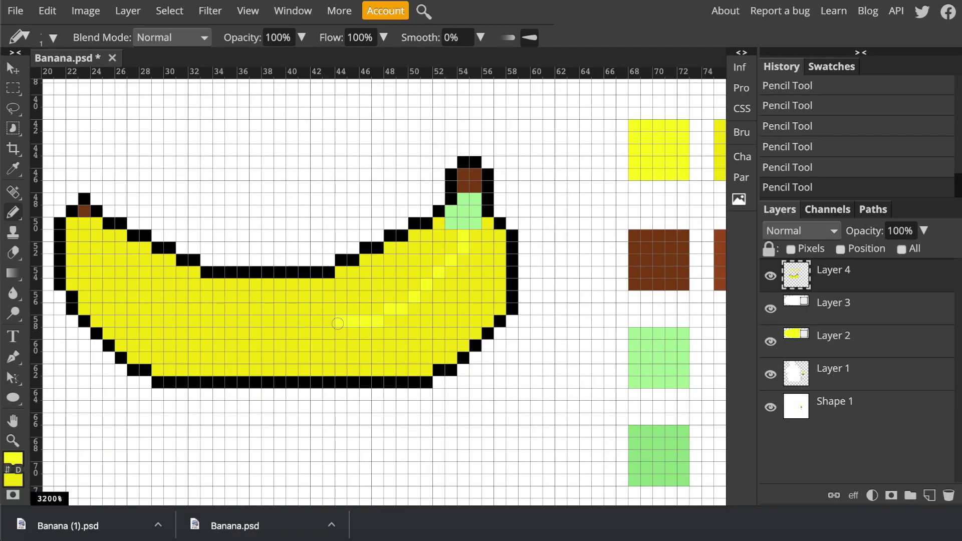
{"action": "mouse_move", "coordinate": [337, 323]}
{"action": "left_mouse_down"}
{"action": "mouse_move", "coordinate": [206, 323]}
{"action": "mouse_move", "coordinate": [142, 287]}
{"action": "left_mouse_up"}
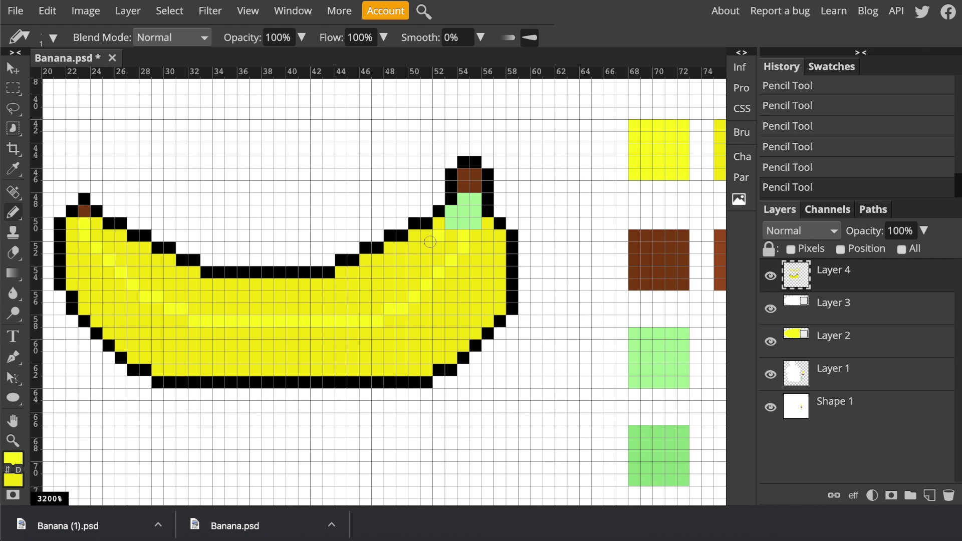
{"action": "mouse_move", "coordinate": [381, 294]}
{"action": "left_mouse_down"}
{"action": "mouse_move", "coordinate": [421, 278]}
{"action": "mouse_move", "coordinate": [407, 255]}
{"action": "left_mouse_up"}
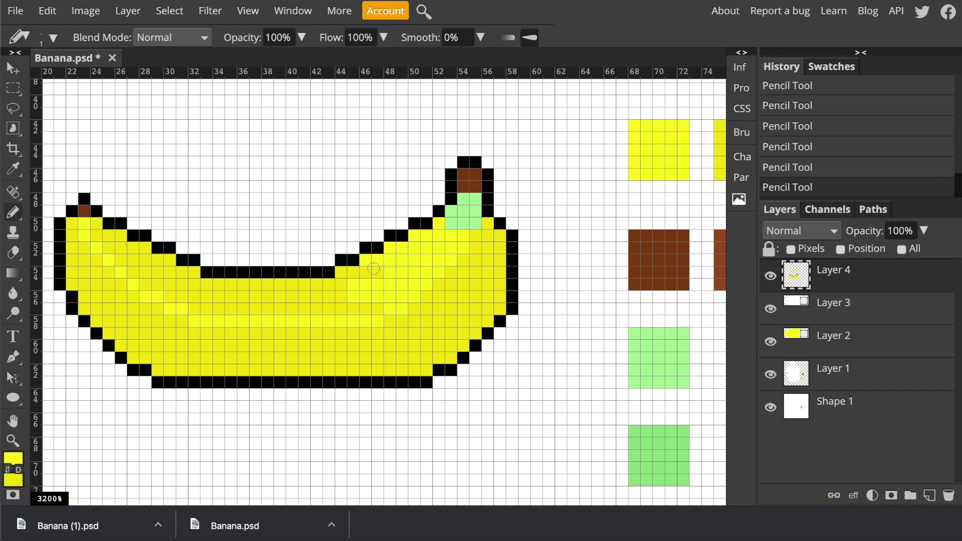
{"action": "left_click_drag", "start_coordinate": [334, 298], "coordinate": [162, 274]}
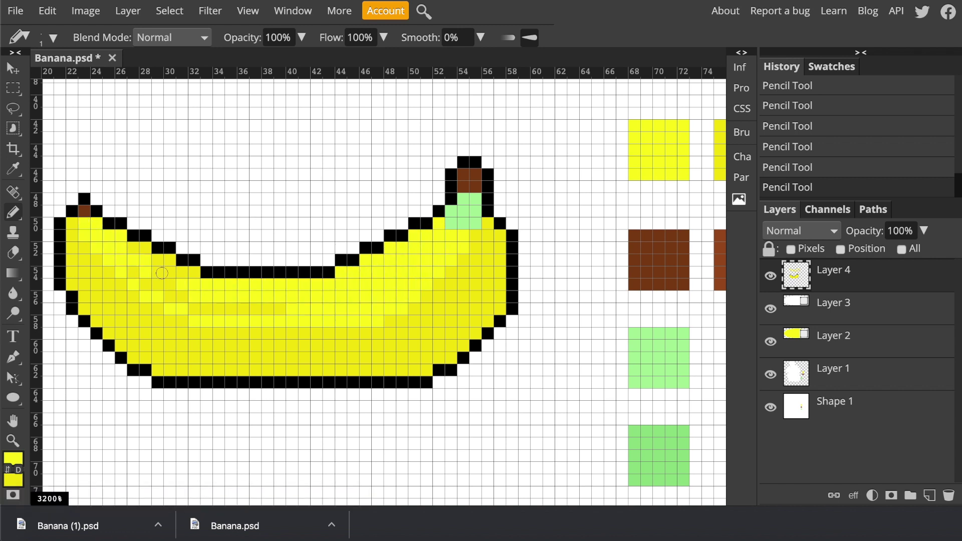
{"action": "scroll", "coordinate": [267, 309], "scroll_direction": "down", "scroll_amount": 6}
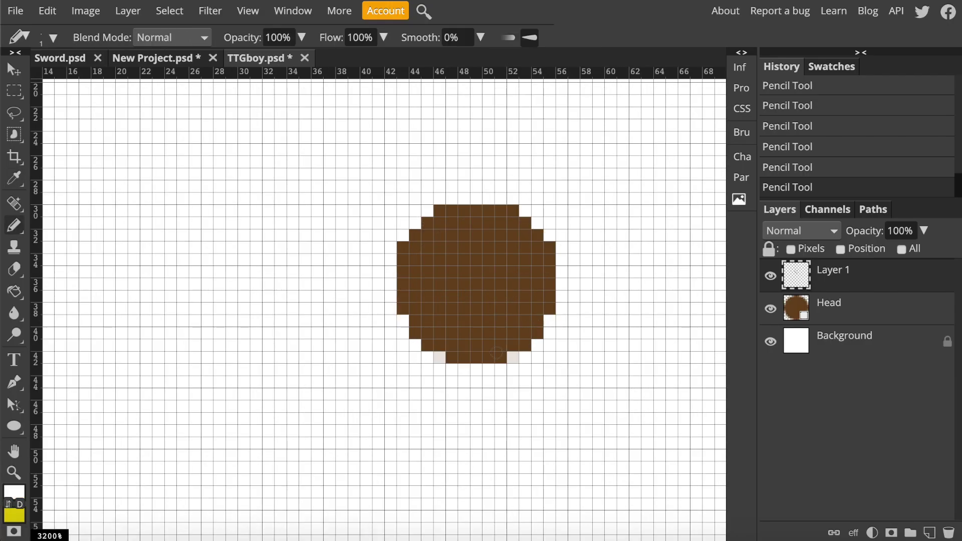
Step: Undo the last pencil stroke and begin the left eye with white pixels in the upper part of the brown head
{"action": "scroll", "coordinate": [540, 324], "scroll_direction": "right", "scroll_amount": 2}
{"action": "key", "text": "ctrl+z"}
{"action": "scroll", "coordinate": [445, 246], "scroll_direction": "down", "scroll_amount": 3}
{"action": "scroll", "coordinate": [445, 245], "scroll_direction": "right", "scroll_amount": 2}
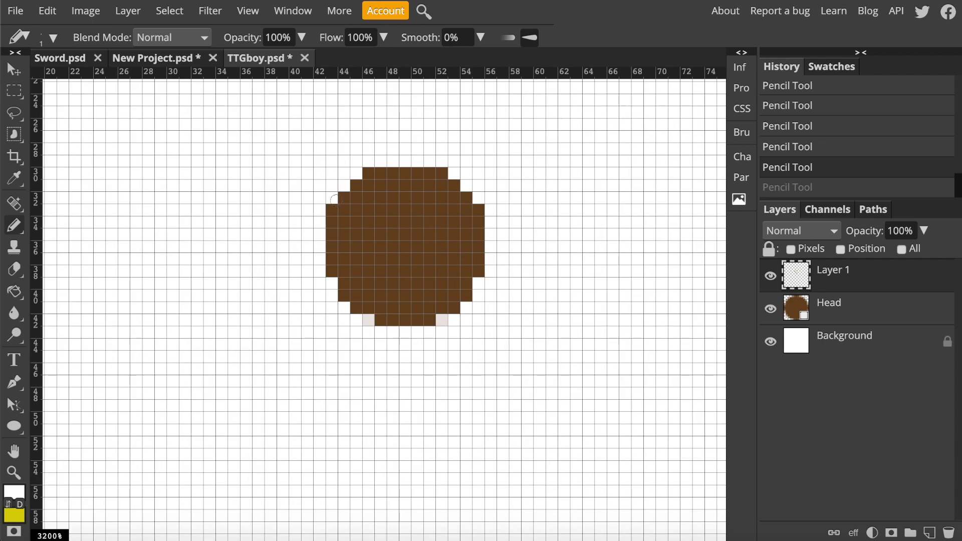
{"action": "left_click", "coordinate": [368, 210]}
{"action": "left_click", "coordinate": [441, 210]}
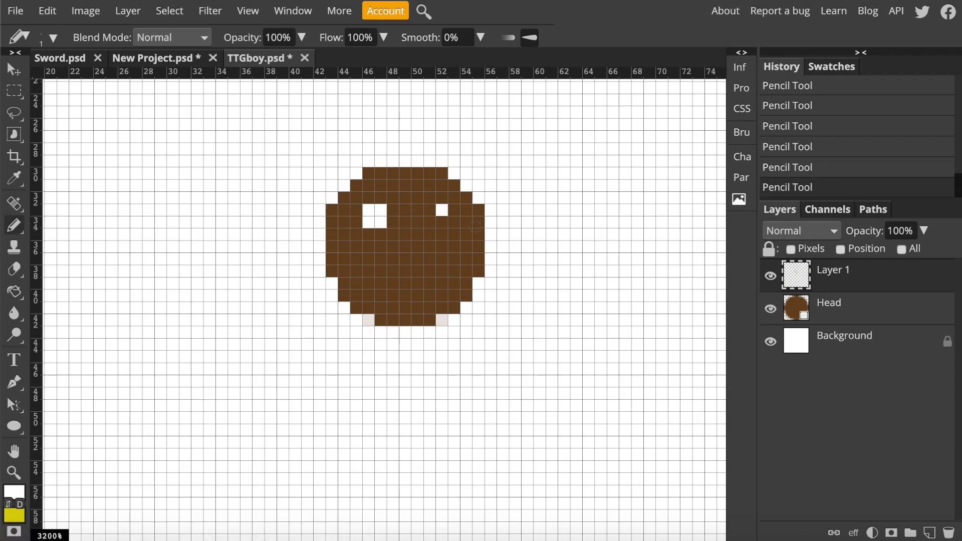
{"action": "left_click", "coordinate": [441, 222]}
{"action": "left_click", "coordinate": [430, 222]}
{"action": "left_click", "coordinate": [430, 210]}
{"action": "key", "text": "ctrl+z"}
{"action": "key", "text": "ctrl+z"}
{"action": "key", "text": "ctrl+z"}
{"action": "key", "text": "ctrl+z"}
{"action": "key", "text": "ctrl+z"}
{"action": "key", "text": "ctrl+z"}
Step: Paint the remaining white pixels so that each eye forms a two-by-two pixel square
{"action": "left_click", "coordinate": [369, 222]}
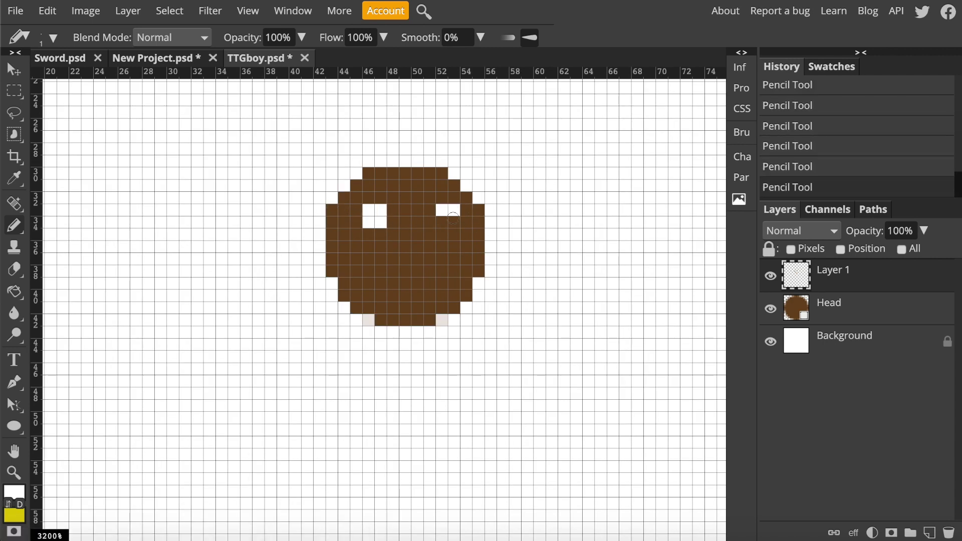
{"action": "left_click", "coordinate": [454, 221]}
{"action": "left_click", "coordinate": [442, 222]}
Step: Set the foreground color to black and paint a pupil in the lower-right pixel of each eye
{"action": "left_click", "coordinate": [11, 493]}
{"action": "left_click", "coordinate": [200, 341]}
{"action": "key", "text": "Return"}
{"action": "left_click", "coordinate": [381, 222]}
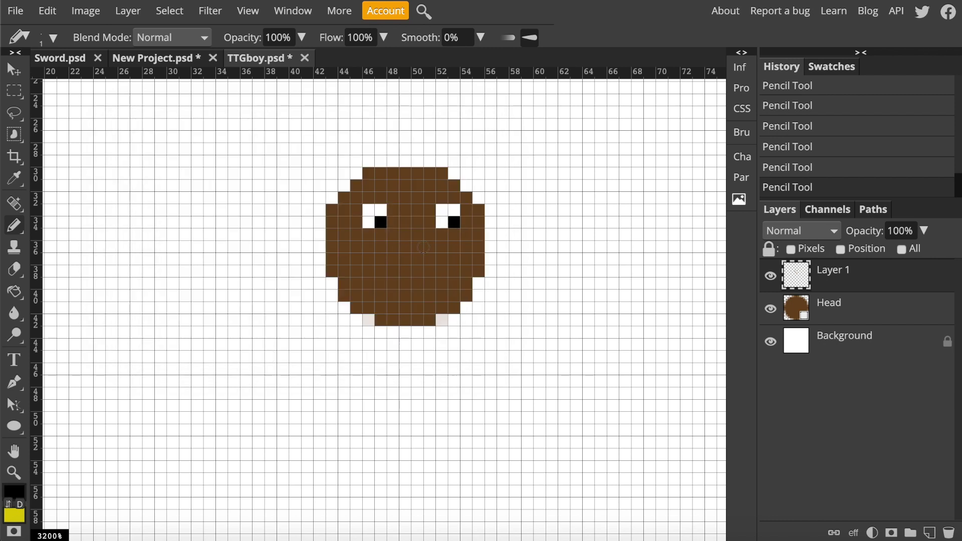
Step: Sample the head's brown and lighten the foreground color to 96632e
{"action": "left_click", "coordinate": [414, 302], "text": "alt"}
{"action": "left_click", "coordinate": [12, 490]}
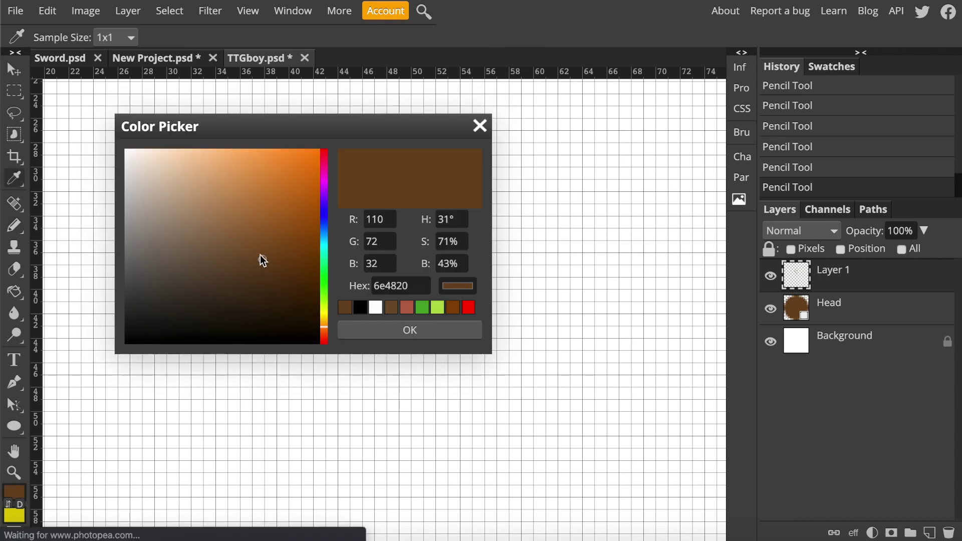
{"action": "left_click", "coordinate": [254, 228]}
{"action": "key", "text": "Return"}
Step: Change the foreground color to near-white
{"action": "left_click", "coordinate": [13, 492]}
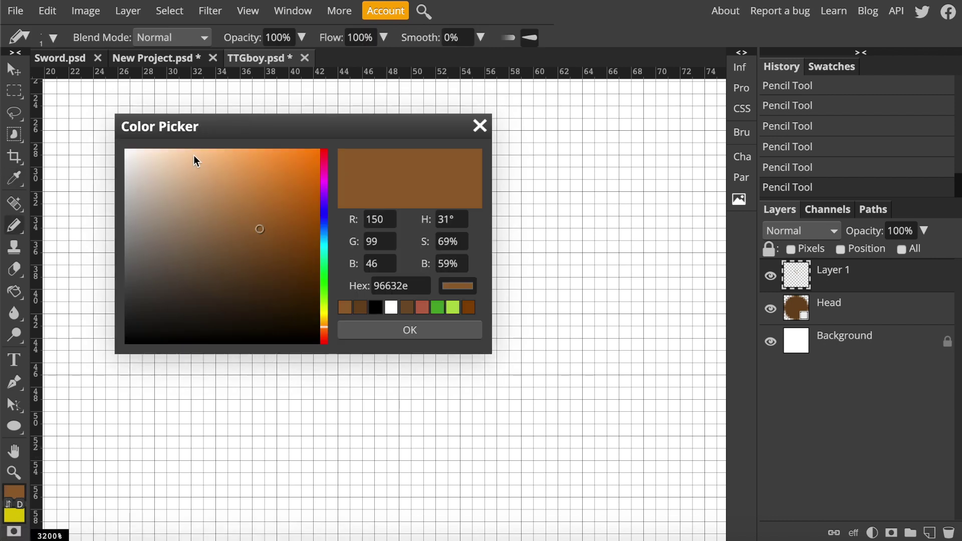
{"action": "left_click", "coordinate": [128, 152]}
{"action": "left_click", "coordinate": [409, 334]}
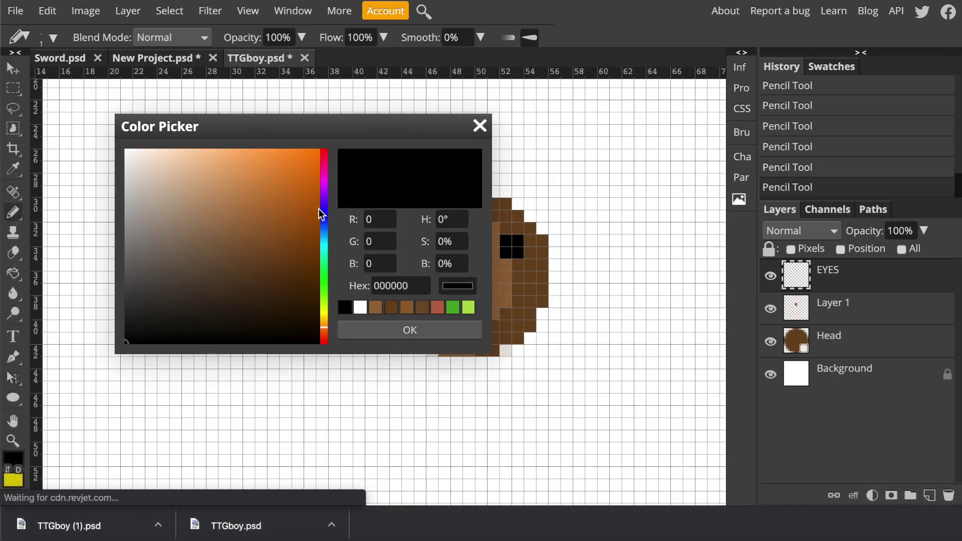
Step: Set the foreground color to blue and paint the first pixel row of a hat above the head
{"action": "left_click", "coordinate": [324, 217]}
{"action": "left_click", "coordinate": [294, 193]}
{"action": "key", "text": "Return"}
{"action": "left_click_drag", "start_coordinate": [432, 191], "coordinate": [457, 191]}
{"action": "middle_click_drag", "start_coordinate": [427, 182], "coordinate": [420, 222]}
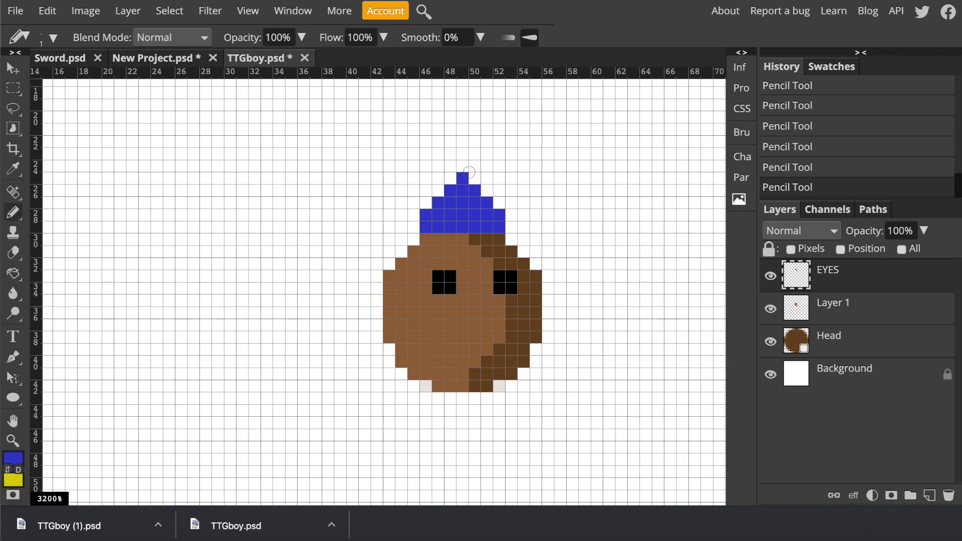
Step: Undo the hat's pointed tip, repaint a flat blue crown and start a brim on the head's right side
{"action": "key", "text": "ctrl+z"}
{"action": "left_click_drag", "start_coordinate": [426, 203], "coordinate": [488, 190]}
{"action": "scroll", "coordinate": [402, 272], "scroll_direction": "up", "scroll_amount": 1}
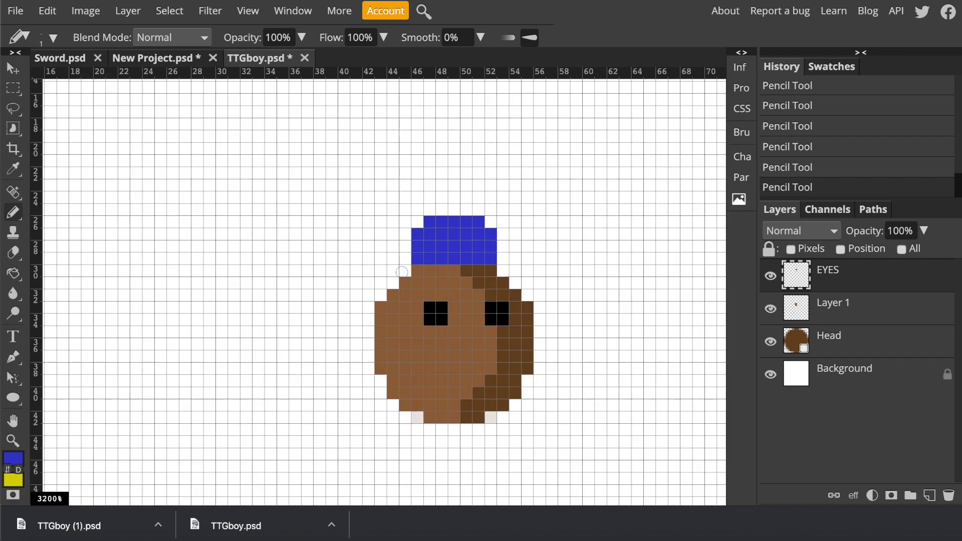
{"action": "left_click_drag", "start_coordinate": [503, 271], "coordinate": [510, 257]}
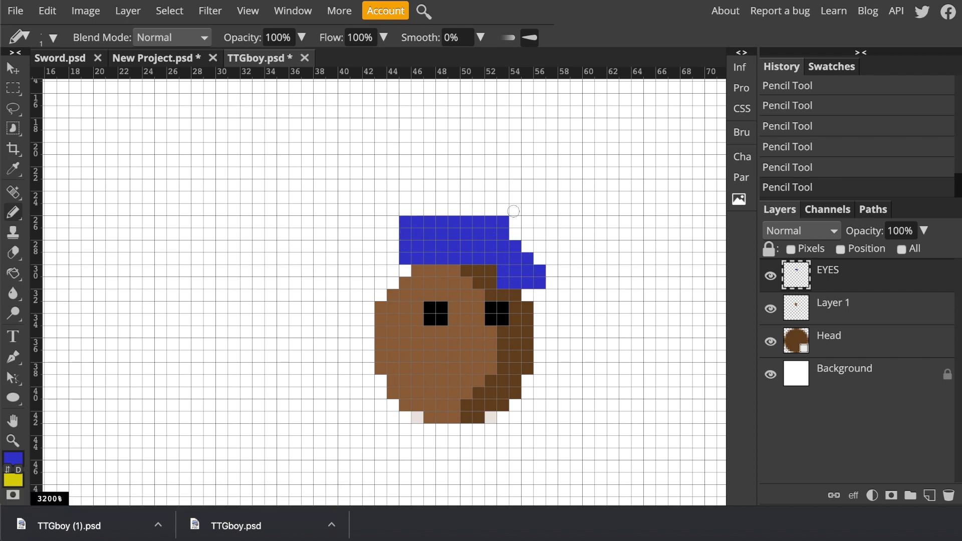
{"action": "key", "text": "ctrl+z"}
{"action": "left_click", "coordinate": [535, 254]}
{"action": "key", "text": "ctrl+z"}
{"action": "key", "text": "ctrl+z"}
{"action": "key", "text": "i"}
{"action": "key", "text": "i"}
{"action": "key", "text": "i"}
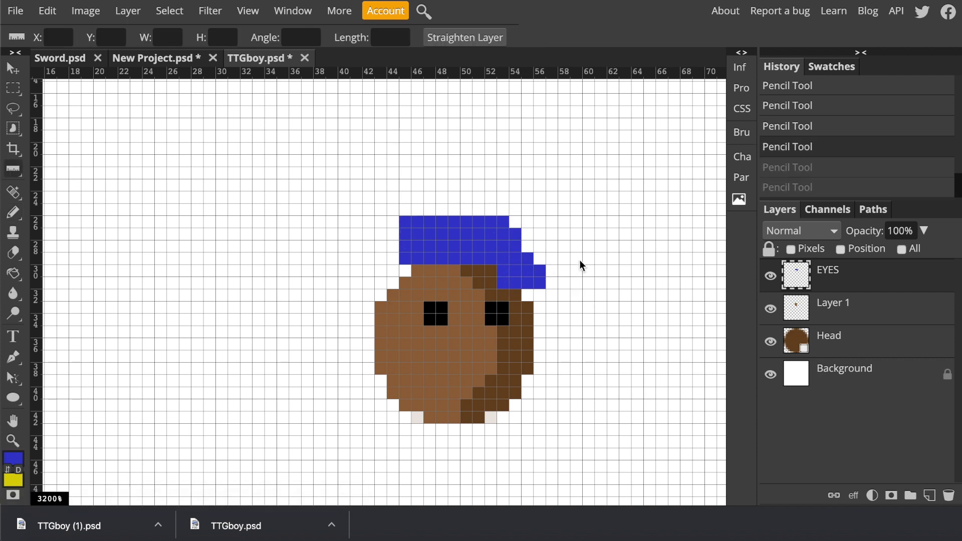
{"action": "left_click", "coordinate": [580, 264]}
{"action": "key", "text": "b"}
{"action": "left_click", "coordinate": [540, 271]}
{"action": "key", "text": "ctrl+z"}
Step: Sample the hat's blue again and extend the brim one pixel further outward with the Pencil tool
{"action": "key", "text": "i"}
{"action": "left_click", "coordinate": [534, 282]}
{"action": "key", "text": "b"}
{"action": "left_click_drag", "start_coordinate": [540, 271], "coordinate": [552, 294]}
{"action": "key", "text": "ctrl+z"}
{"action": "left_click", "coordinate": [552, 271]}
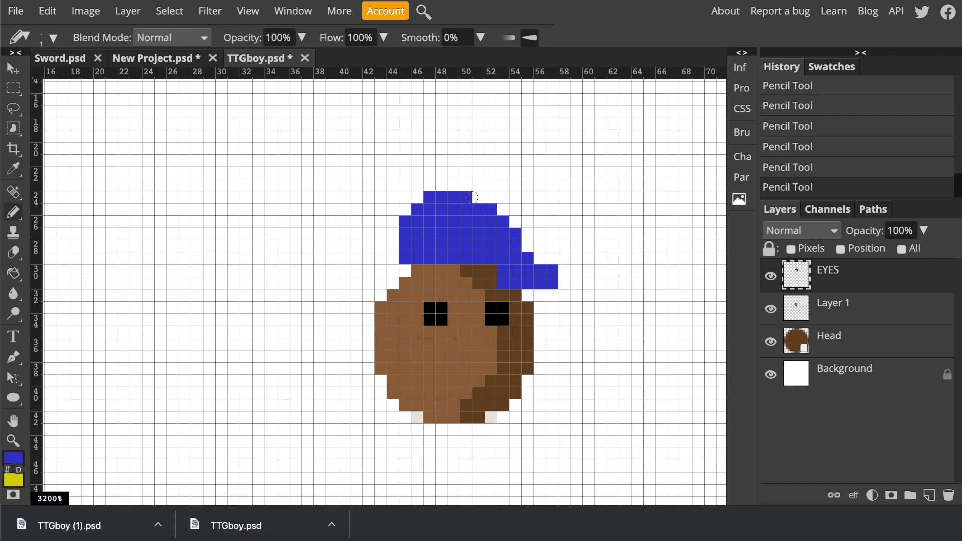
{"action": "key", "text": "ctrl+z"}
{"action": "mouse_move", "coordinate": [395, 222]}
{"action": "left_mouse_down"}
{"action": "mouse_move", "coordinate": [382, 233]}
{"action": "mouse_move", "coordinate": [396, 234]}
{"action": "mouse_move", "coordinate": [399, 210]}
{"action": "left_mouse_up"}
{"action": "key", "text": "ctrl+z"}
{"action": "key", "text": "ctrl+z"}
{"action": "key", "text": "ctrl+z"}
{"action": "key", "text": "ctrl+z"}
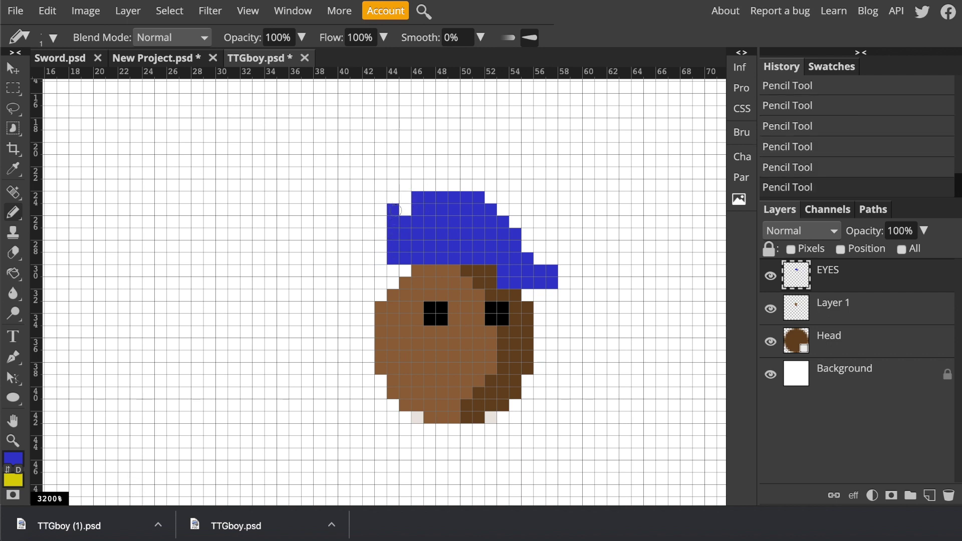
Step: Undo the extra pixel column on the hat's back edge and sample the white background as the foreground color
{"action": "key", "text": "ctrl+z"}
{"action": "key", "text": "ctrl+z"}
{"action": "left_click_drag", "start_coordinate": [393, 283], "coordinate": [393, 195]}
{"action": "key", "text": "ctrl+z"}
{"action": "left_click", "coordinate": [382, 239], "text": "alt"}
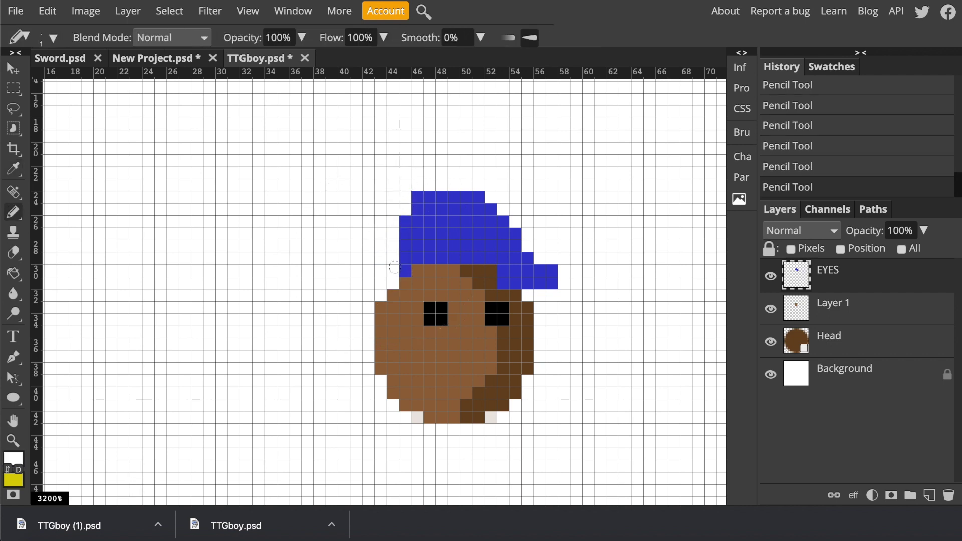
Step: Widen the hat's back edge by one pixel column in its own blue, then sample the white background as the foreground color
{"action": "left_click", "coordinate": [404, 260], "text": "alt"}
{"action": "left_click", "coordinate": [394, 270]}
{"action": "left_click", "coordinate": [403, 214]}
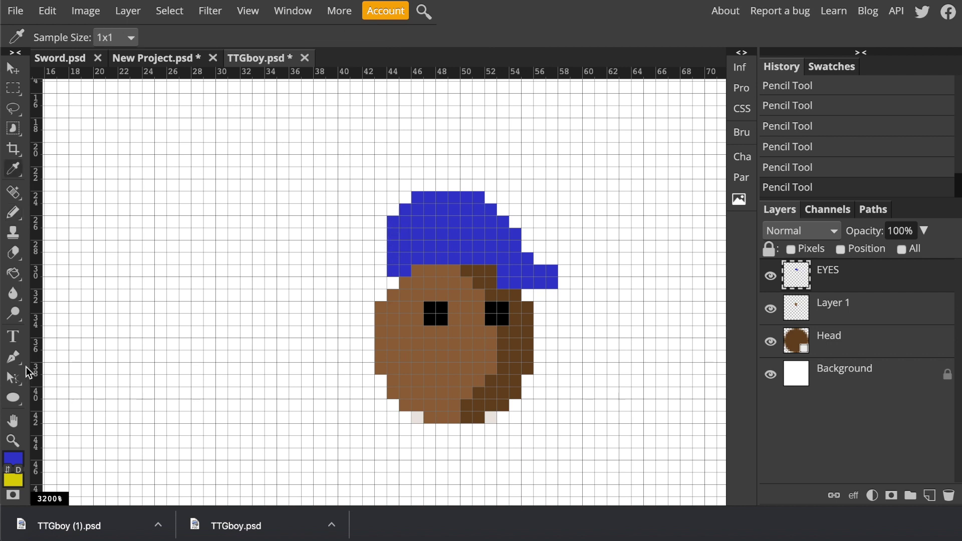
{"action": "left_click", "coordinate": [393, 206], "text": "alt"}
{"action": "left_click", "coordinate": [418, 209]}
{"action": "key", "text": "ctrl+z"}
Step: Try white lettering across the front of the blue cap and undo its strokes
{"action": "left_click_drag", "start_coordinate": [417, 221], "coordinate": [429, 222]}
{"action": "left_click", "coordinate": [465, 246]}
{"action": "left_click", "coordinate": [455, 222]}
{"action": "key", "text": "ctrl+z"}
{"action": "key", "text": "ctrl+z"}
{"action": "key", "text": "ctrl+z"}
{"action": "key", "text": "ctrl+z"}
{"action": "key", "text": "ctrl+z"}
{"action": "key", "text": "ctrl+z"}
{"action": "key", "text": "ctrl+z"}
{"action": "key", "text": "ctrl+z"}
{"action": "key", "text": "ctrl+z"}
{"action": "key", "text": "ctrl+z"}
Step: Draw a small white letter T on the front of the blue cap
{"action": "left_click", "coordinate": [442, 222]}
{"action": "left_click", "coordinate": [441, 234]}
{"action": "left_click", "coordinate": [441, 247]}
{"action": "key", "text": "ctrl+z"}
{"action": "key", "text": "ctrl+z"}
{"action": "key", "text": "ctrl+z"}
{"action": "key", "text": "ctrl+z"}
{"action": "key", "text": "ctrl+z"}
{"action": "key", "text": "ctrl+shift+z"}
{"action": "key", "text": "ctrl+shift+z"}
{"action": "key", "text": "ctrl+shift+z"}
{"action": "key", "text": "ctrl+shift+z"}
{"action": "key", "text": "ctrl+shift+z"}
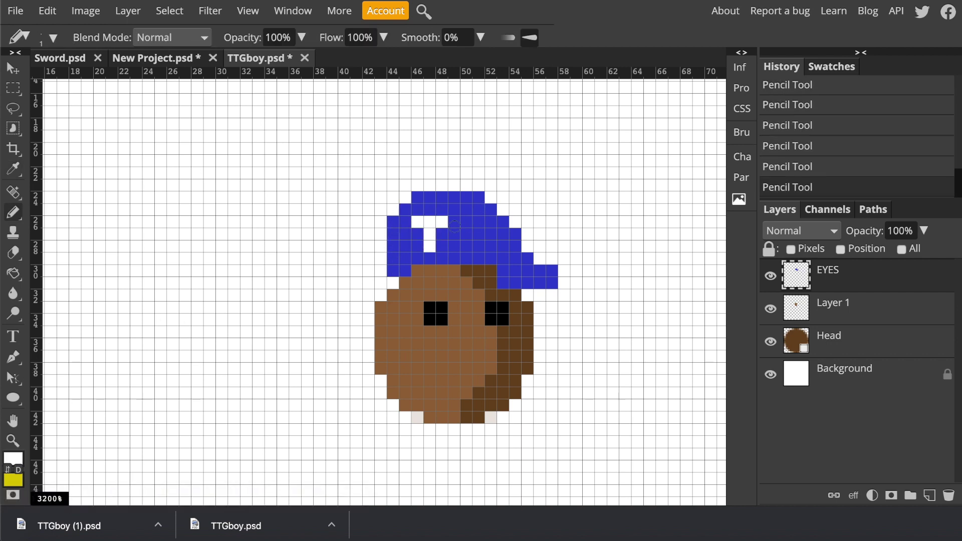
Step: Paint a second white T beside the first and start another letter towards the cap's brim
{"action": "key", "text": "ctrl+z"}
{"action": "left_click_drag", "start_coordinate": [467, 234], "coordinate": [466, 246]}
{"action": "left_click", "coordinate": [491, 247]}
{"action": "left_click", "coordinate": [466, 258]}
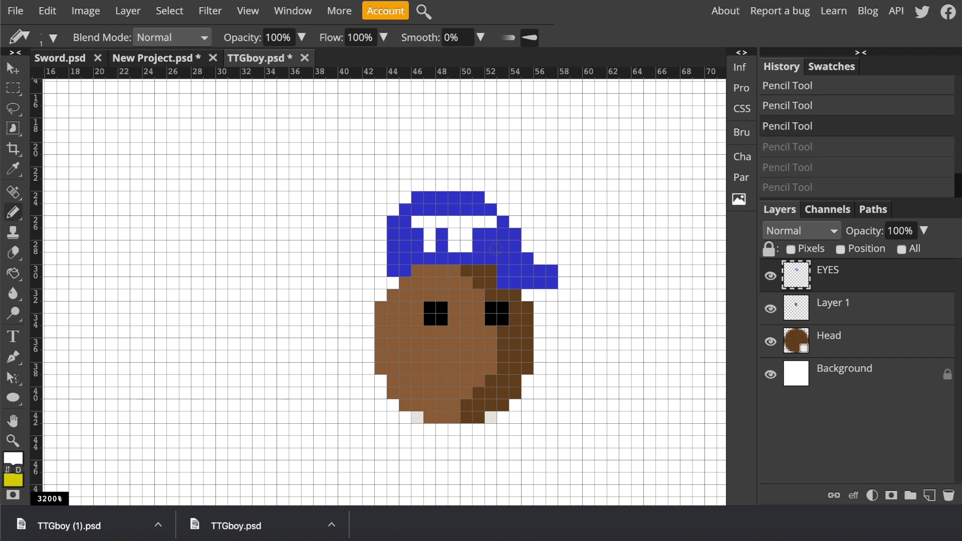
{"action": "left_click", "coordinate": [479, 258]}
{"action": "left_click", "coordinate": [491, 258]}
{"action": "left_click", "coordinate": [454, 258]}
Step: Undo the latest cap lettering strokes and restore them
{"action": "key", "text": "ctrl+z"}
{"action": "key", "text": "ctrl+z"}
{"action": "key", "text": "ctrl+z"}
{"action": "key", "text": "ctrl+z"}
{"action": "key", "text": "ctrl+z"}
{"action": "key", "text": "ctrl+z"}
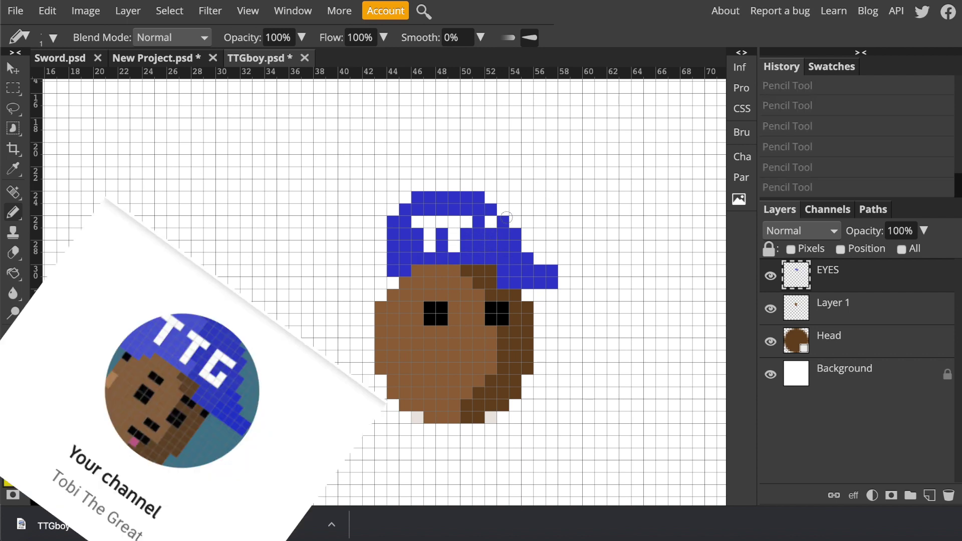
{"action": "key", "text": "ctrl+shift+z"}
{"action": "key", "text": "ctrl+shift+z"}
{"action": "key", "text": "ctrl+shift+z"}
{"action": "key", "text": "ctrl+shift+z"}
{"action": "key", "text": "ctrl+shift+z"}
{"action": "key", "text": "ctrl+shift+z"}
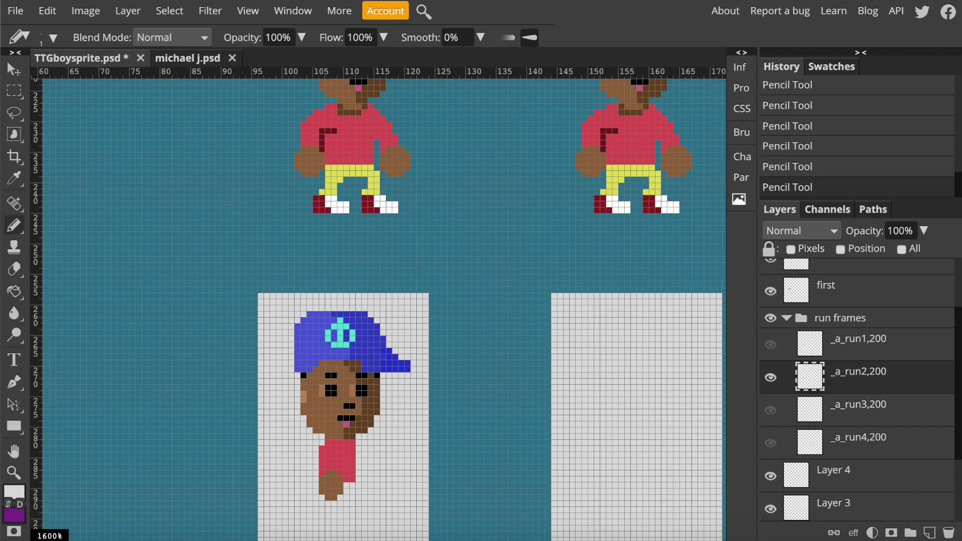
Step: In TTGboysprite.psd, show _a_run3,200 instead of _a_run2,200 and paint out stray shirt pixels with the sampled light grey
{"action": "key", "text": "ctrl+z"}
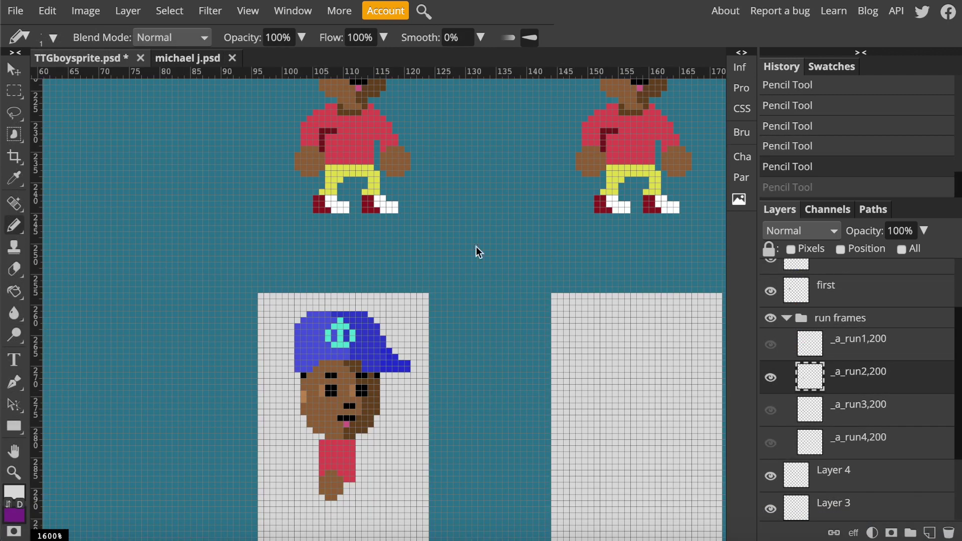
{"action": "key", "text": "ctrl+shift+z"}
{"action": "scroll", "coordinate": [371, 484], "scroll_direction": "up", "scroll_amount": 1, "text": "alt"}
{"action": "left_click", "coordinate": [847, 406]}
{"action": "left_click", "coordinate": [770, 378]}
{"action": "left_click", "coordinate": [770, 410]}
{"action": "left_click", "coordinate": [245, 432], "text": "alt"}
{"action": "left_click", "coordinate": [275, 414]}
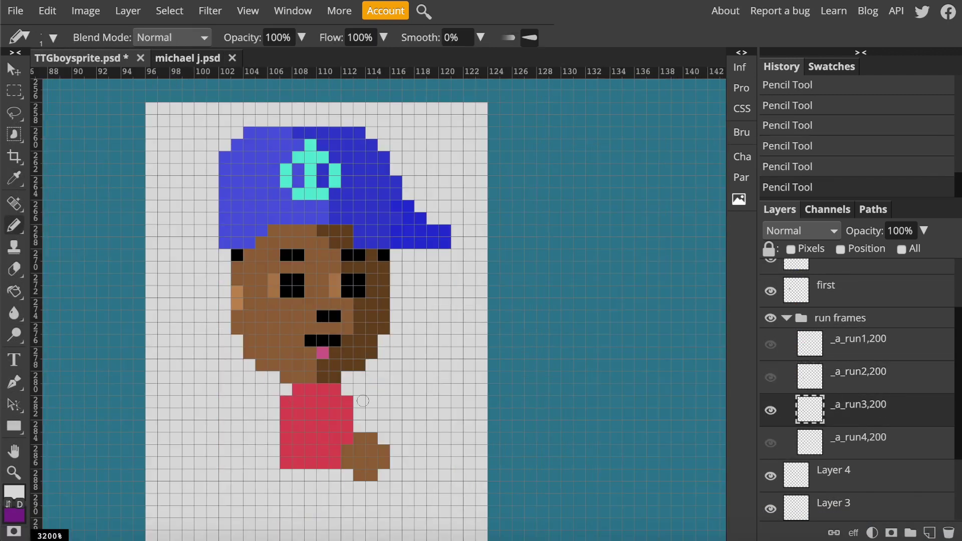
Step: Make all four run frame layers visible and preview the run animation as a GIF export
{"action": "left_click", "coordinate": [782, 383]}
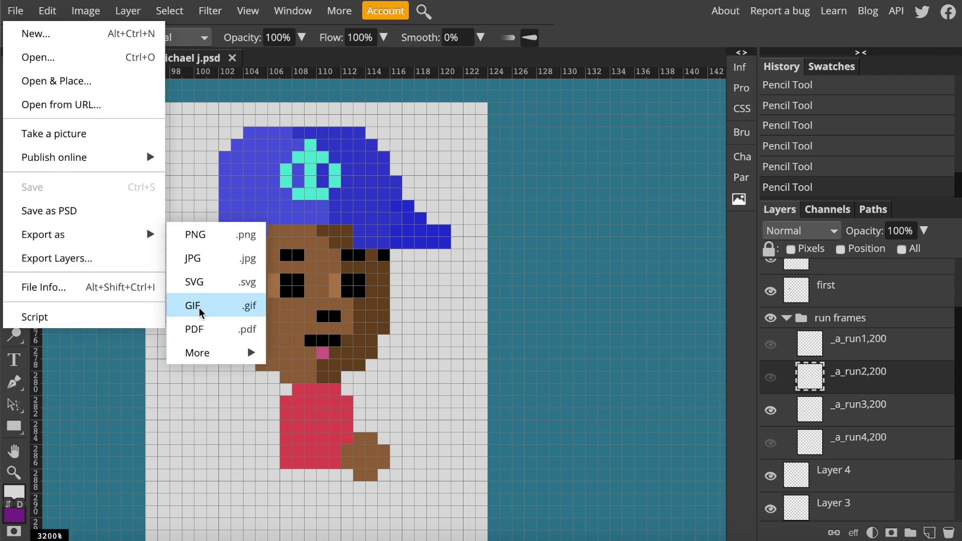
{"action": "left_click", "coordinate": [190, 305]}
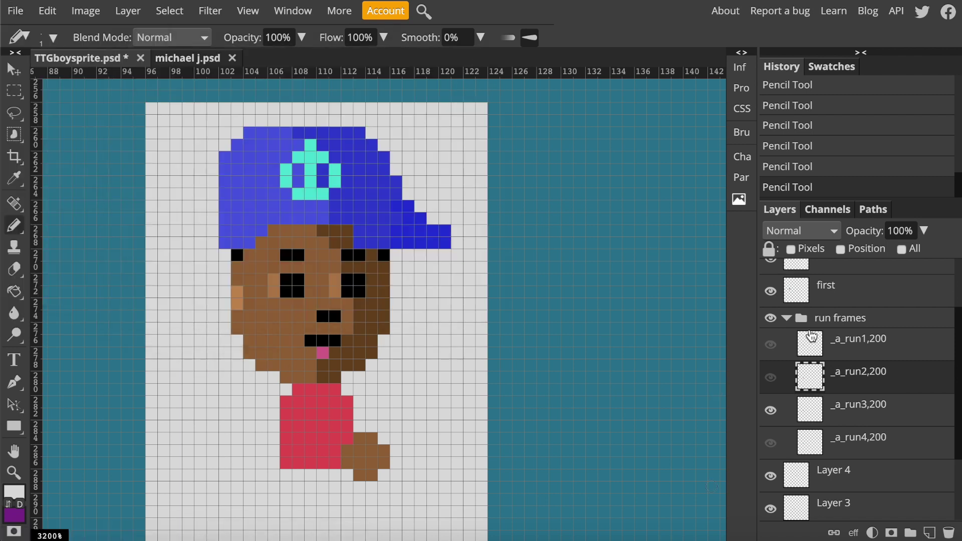
{"action": "left_click", "coordinate": [771, 443]}
{"action": "left_click", "coordinate": [772, 376]}
{"action": "left_click", "coordinate": [771, 345]}
{"action": "left_click", "coordinate": [15, 11]}
{"action": "left_click", "coordinate": [190, 279]}
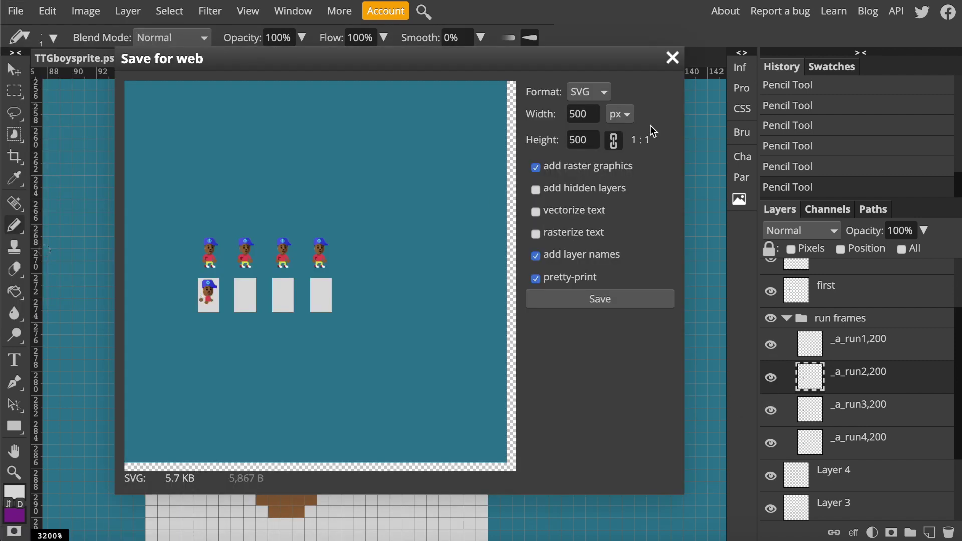
{"action": "left_click", "coordinate": [673, 59]}
{"action": "left_click", "coordinate": [15, 10]}
{"action": "left_click", "coordinate": [191, 305]}
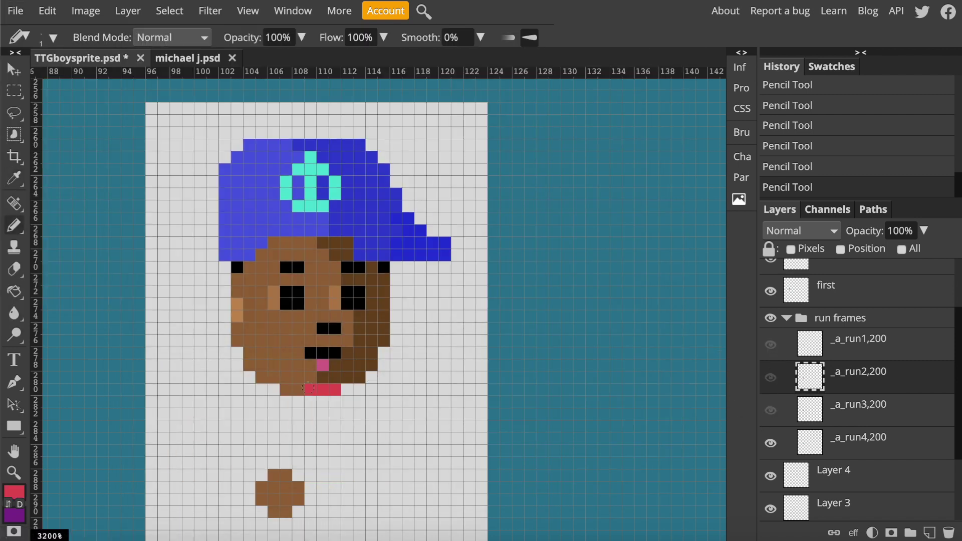
Step: On the _a_run4,200 layer, paint over the red neck pixels with the face's skin brown and dark shadow brown
{"action": "left_click", "coordinate": [914, 435]}
{"action": "left_click", "coordinate": [298, 389], "text": "alt"}
{"action": "left_click", "coordinate": [311, 389]}
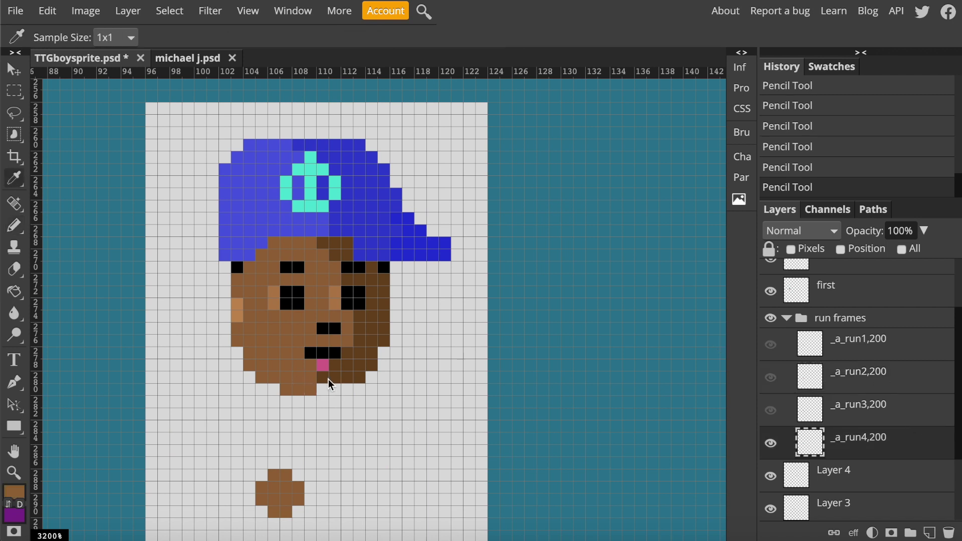
{"action": "left_click", "coordinate": [328, 380], "text": "alt"}
{"action": "left_click_drag", "start_coordinate": [323, 390], "coordinate": [335, 389]}
Step: Set the foreground color to the shirt's red and paint the torso below the neck on the _a_run4,200 layer
{"action": "key", "text": "alt"}
{"action": "left_click", "coordinate": [14, 492]}
{"action": "key", "text": "Return"}
{"action": "key", "text": "b"}
{"action": "scroll", "coordinate": [380, 335], "scroll_direction": "left", "scroll_amount": 1}
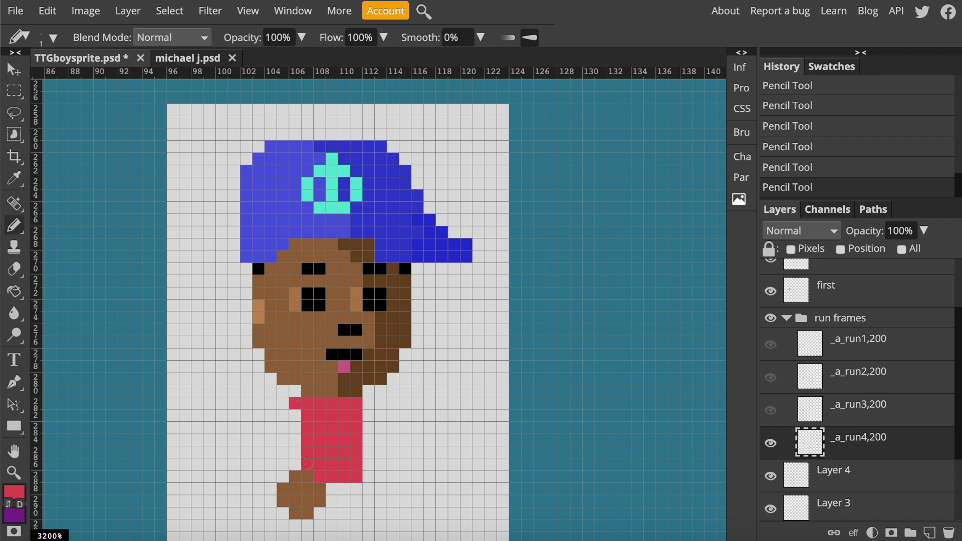
Step: Hide the _a_run4,200 frame, show _a_run2,200 and preview the animation as a GIF export
{"action": "left_click", "coordinate": [771, 444]}
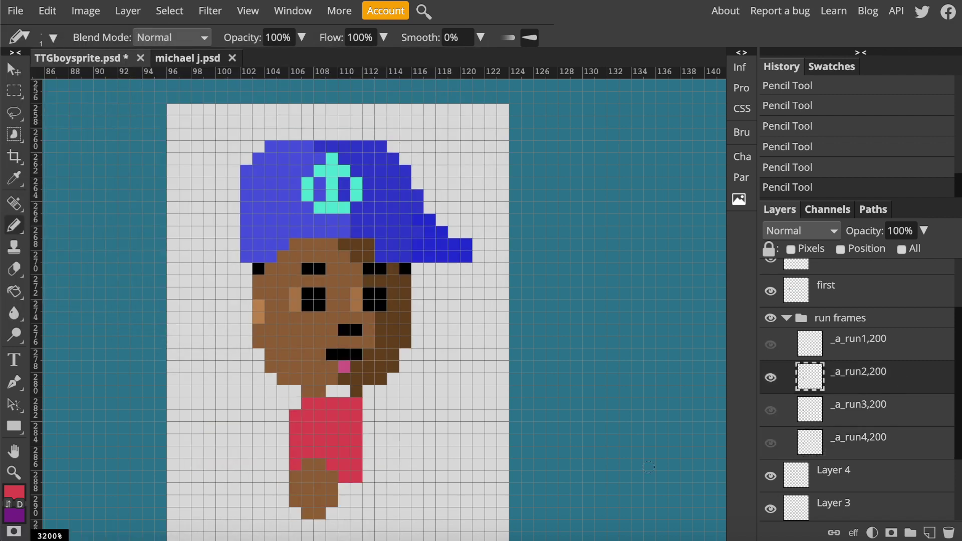
{"action": "left_click", "coordinate": [16, 11]}
{"action": "mouse_move", "coordinate": [86, 232]}
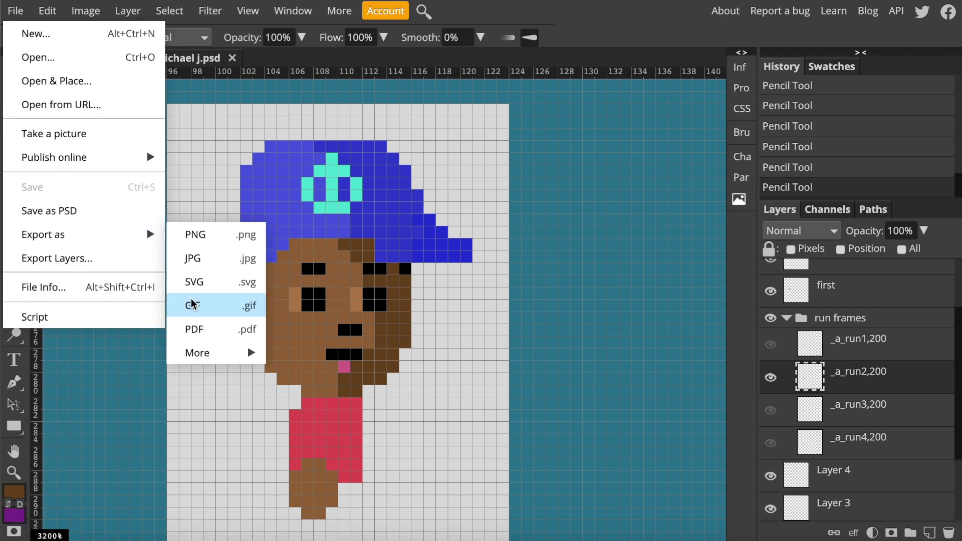
{"action": "left_click", "coordinate": [193, 302]}
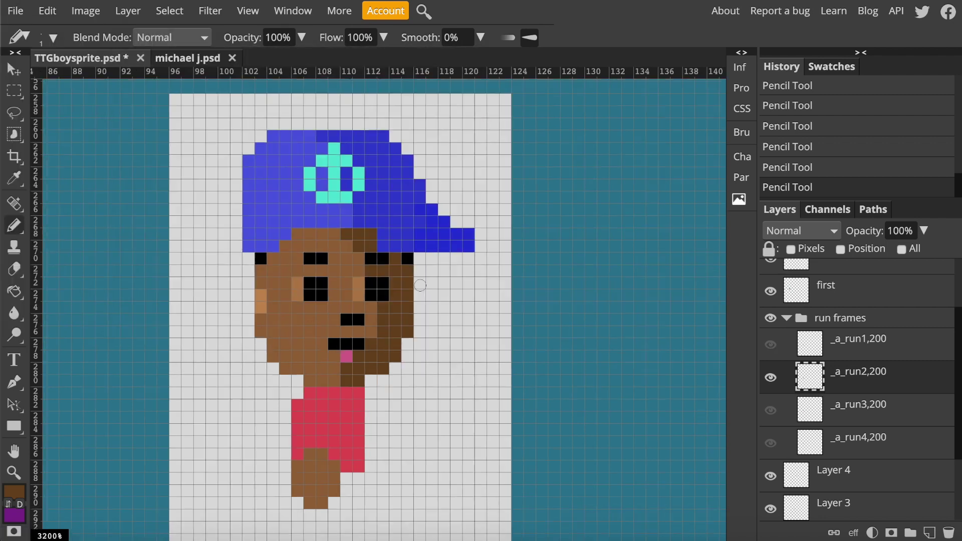
Step: Show only the _a_run1,200 frame and widen its red shirt by one pixel on each side
{"action": "left_click", "coordinate": [852, 344]}
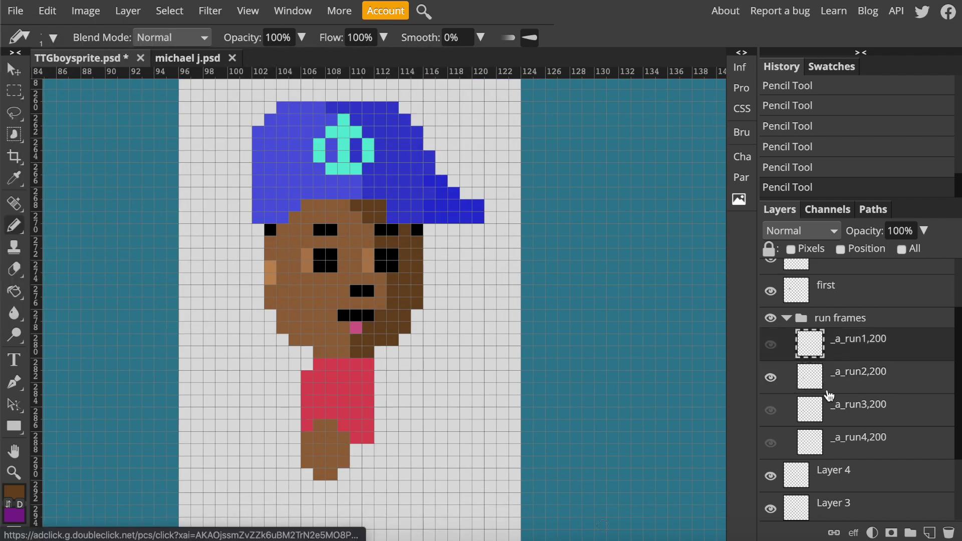
{"action": "left_click", "coordinate": [772, 379]}
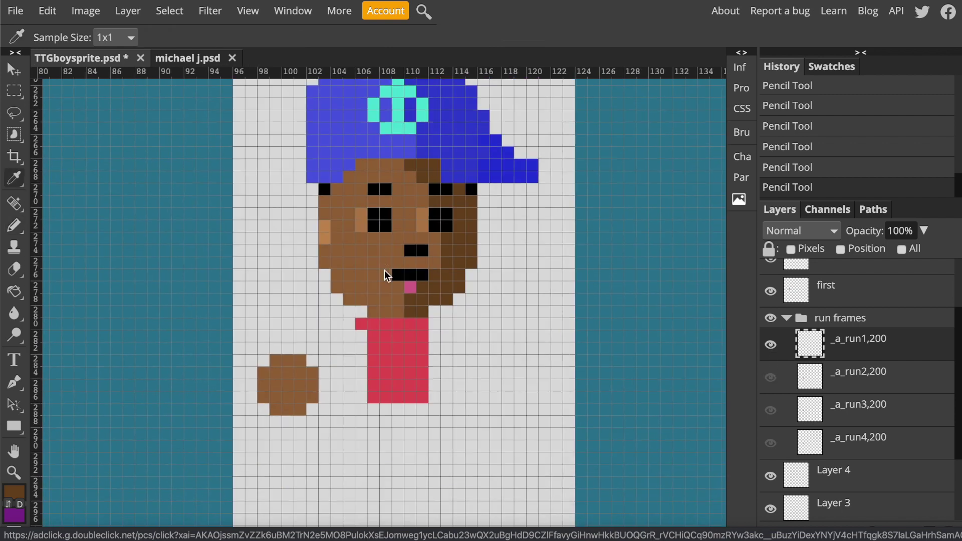
{"action": "left_click", "coordinate": [434, 337]}
{"action": "left_click_drag", "start_coordinate": [434, 337], "coordinate": [363, 360]}
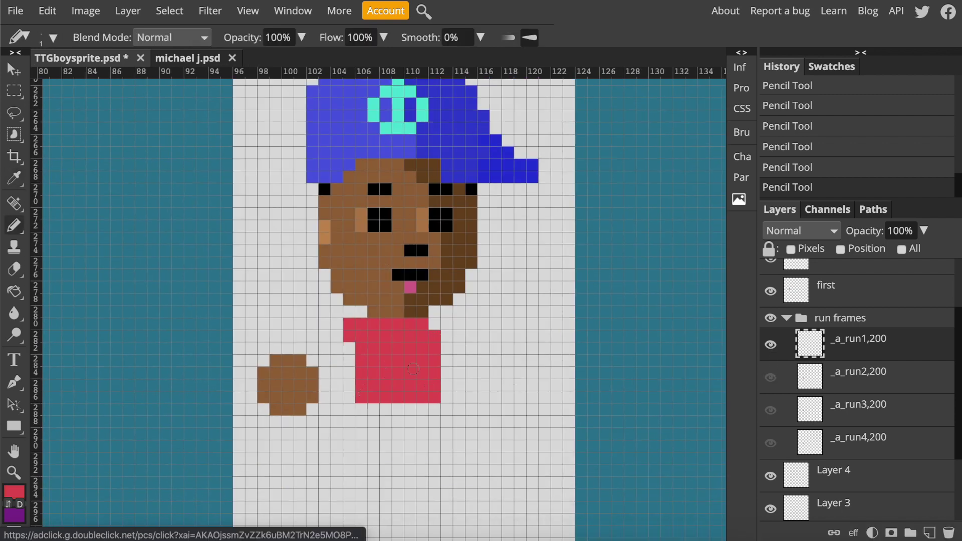
Step: Show the _a_run2,200 frame instead, undo the last stroke and add a red pixel at the shirt's back shoulder
{"action": "left_click", "coordinate": [770, 344]}
{"action": "left_click", "coordinate": [770, 378]}
{"action": "key", "text": "ctrl+z"}
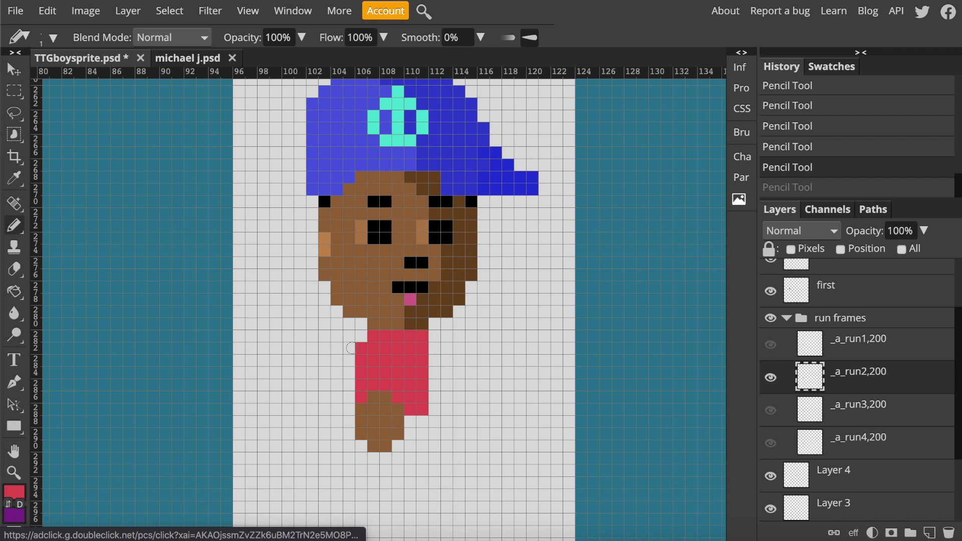
{"action": "left_click", "coordinate": [352, 349]}
{"action": "scroll", "coordinate": [353, 349], "scroll_direction": "up", "scroll_amount": 1}
Step: Show only the _a_run3,200 frame and add red pixels along the shirt's back edge
{"action": "left_click", "coordinate": [770, 377]}
{"action": "left_click", "coordinate": [814, 412]}
{"action": "left_click", "coordinate": [770, 410]}
{"action": "left_click", "coordinate": [366, 344]}
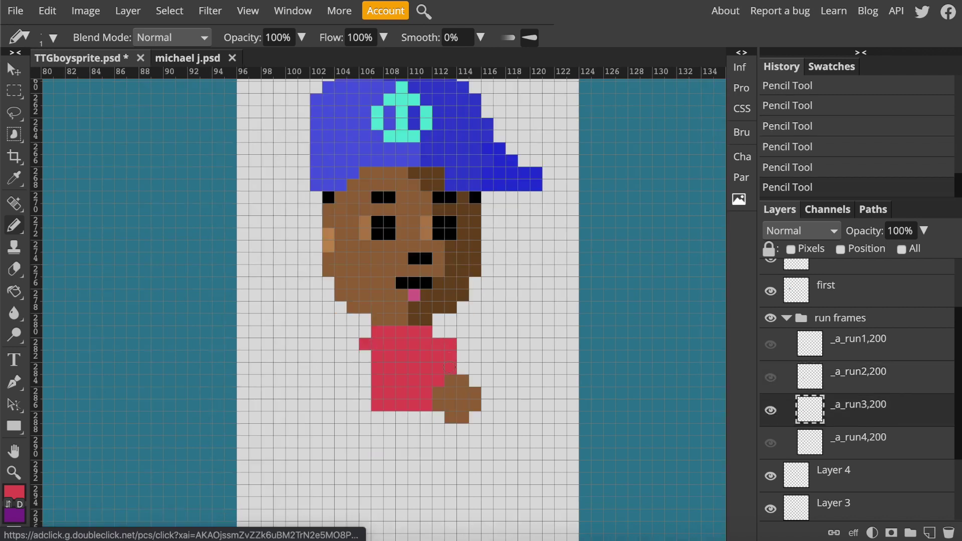
{"action": "left_click", "coordinate": [365, 400]}
Step: Compare with the _a_run1,200 frame and extend the red back shoulder on _a_run3,200
{"action": "left_click", "coordinate": [771, 410]}
{"action": "left_click", "coordinate": [772, 344]}
{"action": "left_click", "coordinate": [772, 345]}
{"action": "left_click", "coordinate": [770, 410]}
{"action": "left_click", "coordinate": [362, 334]}
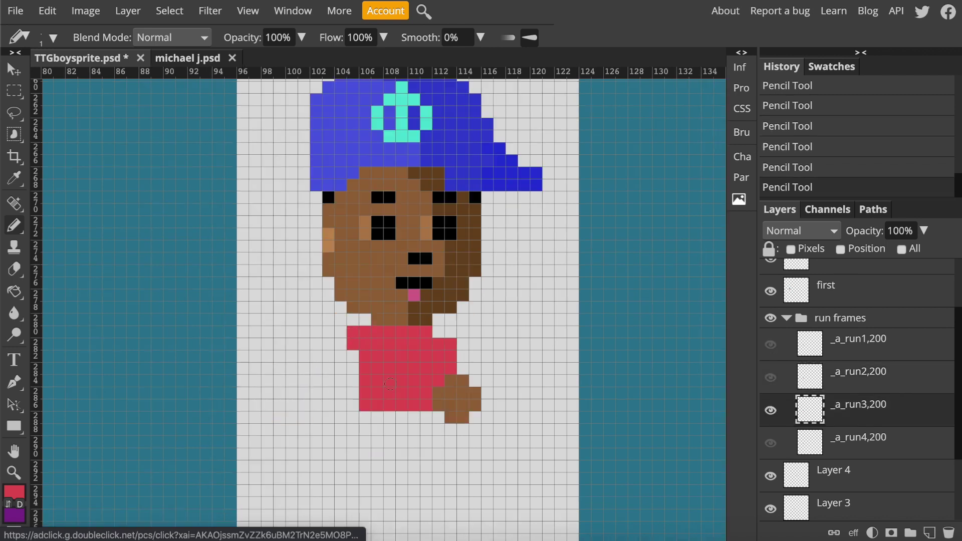
Step: Show only the _a_run4,200 frame, undo the last two shirt strokes and paint a red pixel at the back shoulder
{"action": "left_click", "coordinate": [770, 410]}
{"action": "left_click", "coordinate": [771, 445]}
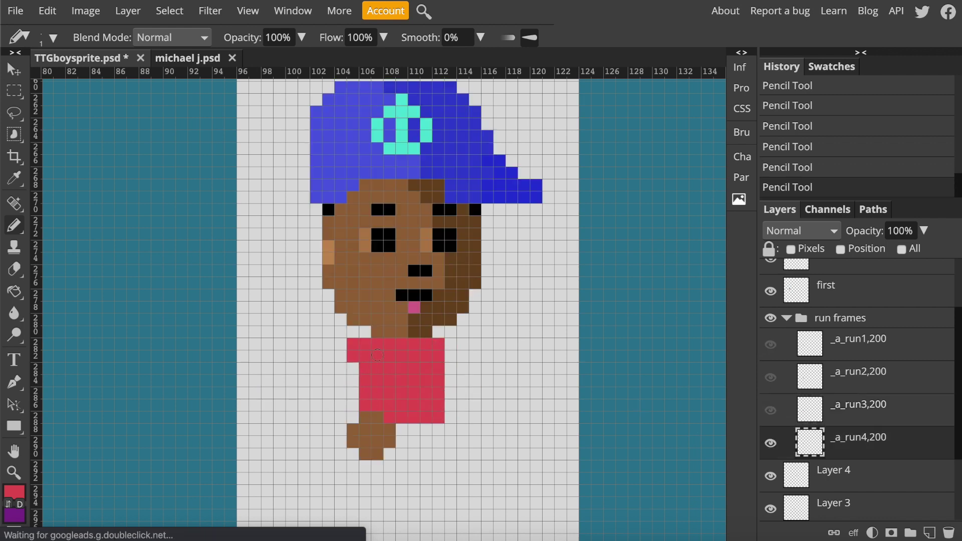
{"action": "key", "text": "ctrl+z"}
{"action": "key", "text": "ctrl+z"}
{"action": "left_click", "coordinate": [366, 357]}
{"action": "scroll", "coordinate": [367, 376], "scroll_direction": "up", "scroll_amount": 5}
{"action": "scroll", "coordinate": [367, 375], "scroll_direction": "down", "scroll_amount": 1, "text": "alt"}
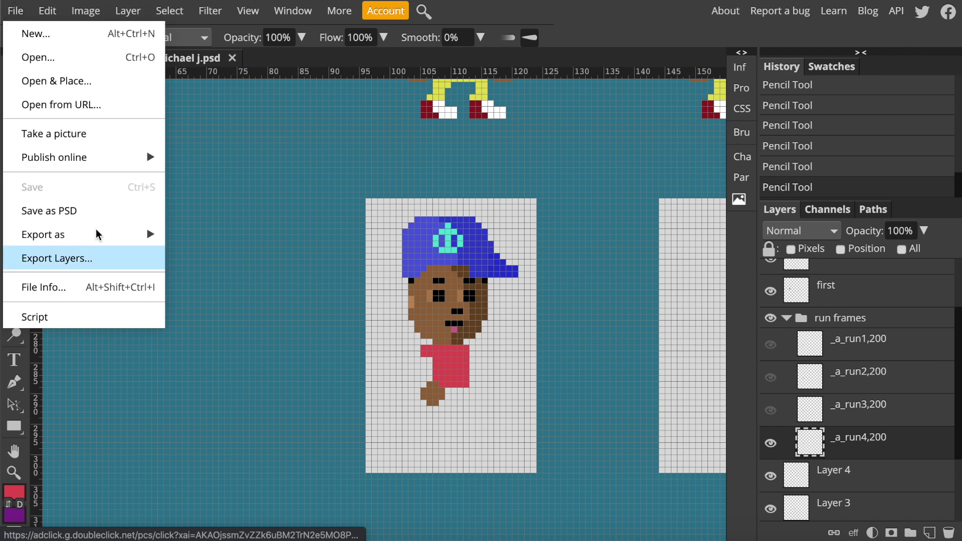
Step: Show the _a_run1,200 frame and paint a red sleeve from the back shoulder to the separate fist
{"action": "left_click", "coordinate": [82, 255]}
{"action": "left_click", "coordinate": [398, 299]}
{"action": "left_click", "coordinate": [775, 350]}
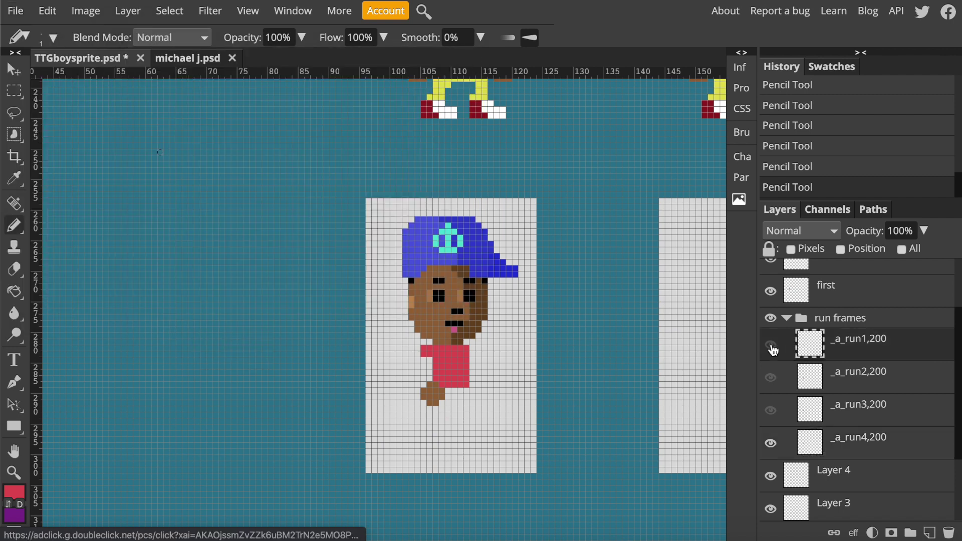
{"action": "left_click", "coordinate": [771, 346]}
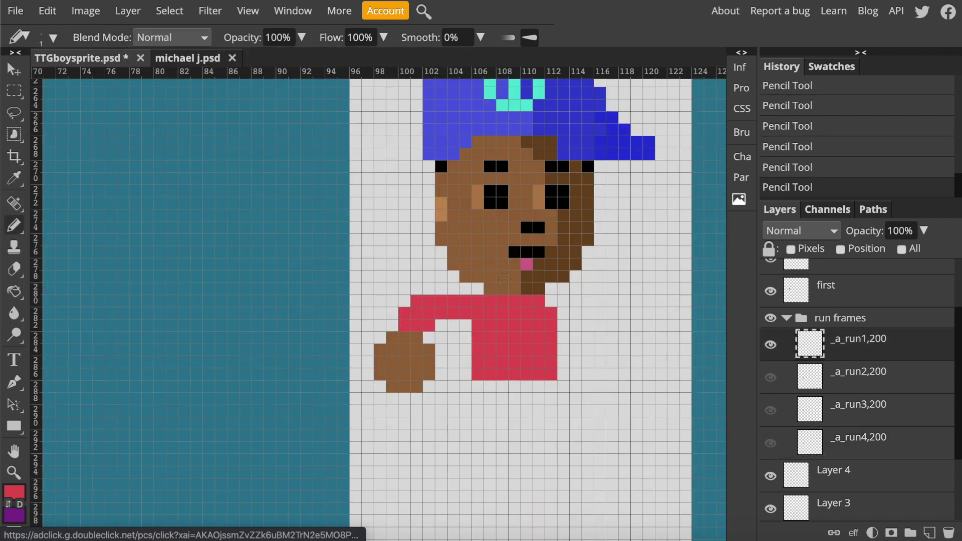
{"action": "left_click", "coordinate": [405, 301]}
{"action": "key", "text": "ctrl+z"}
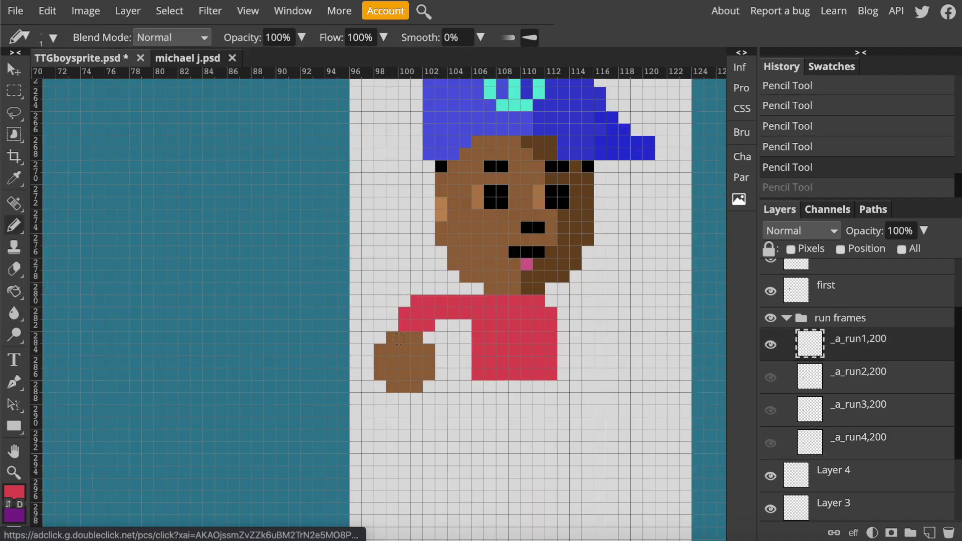
Step: Sample the light grey background and trim the red sleeve's outer corner and underside on the _a_run1,200 frame
{"action": "left_click", "coordinate": [405, 301], "text": "alt"}
{"action": "left_click_drag", "start_coordinate": [417, 301], "coordinate": [429, 301]}
{"action": "left_click", "coordinate": [405, 313]}
{"action": "key", "text": "ctrl+z"}
{"action": "key", "text": "ctrl+z"}
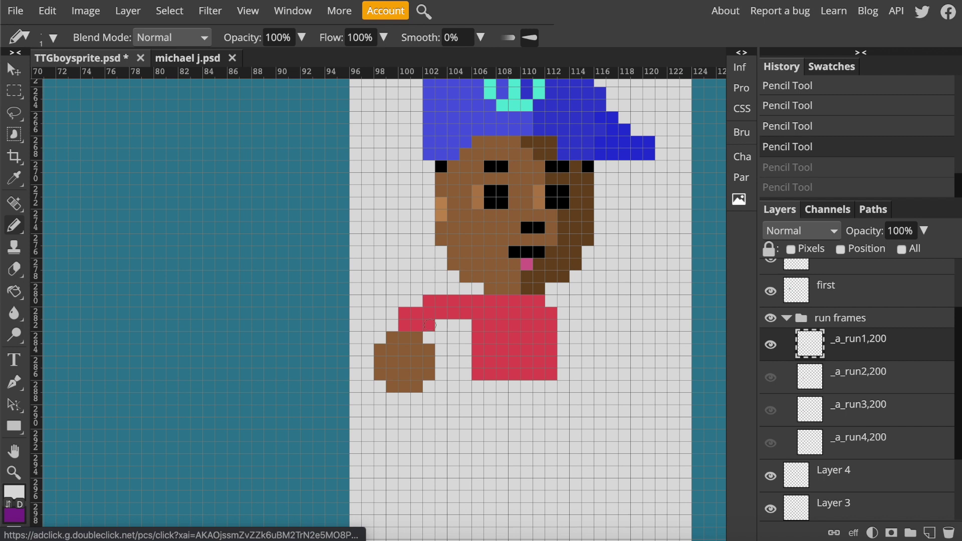
{"action": "left_click", "coordinate": [440, 326]}
Step: Hide the _a_run1,200 frame, check _a_run2,200 and leave only _a_run3,200 visible
{"action": "scroll", "coordinate": [286, 470], "scroll_direction": "down", "scroll_amount": 3, "text": "alt"}
{"action": "left_click", "coordinate": [771, 344]}
{"action": "left_click", "coordinate": [771, 377]}
{"action": "left_click", "coordinate": [859, 372]}
{"action": "scroll", "coordinate": [393, 464], "scroll_direction": "up", "scroll_amount": 3, "text": "alt"}
{"action": "left_click", "coordinate": [771, 377]}
{"action": "left_click", "coordinate": [771, 410]}
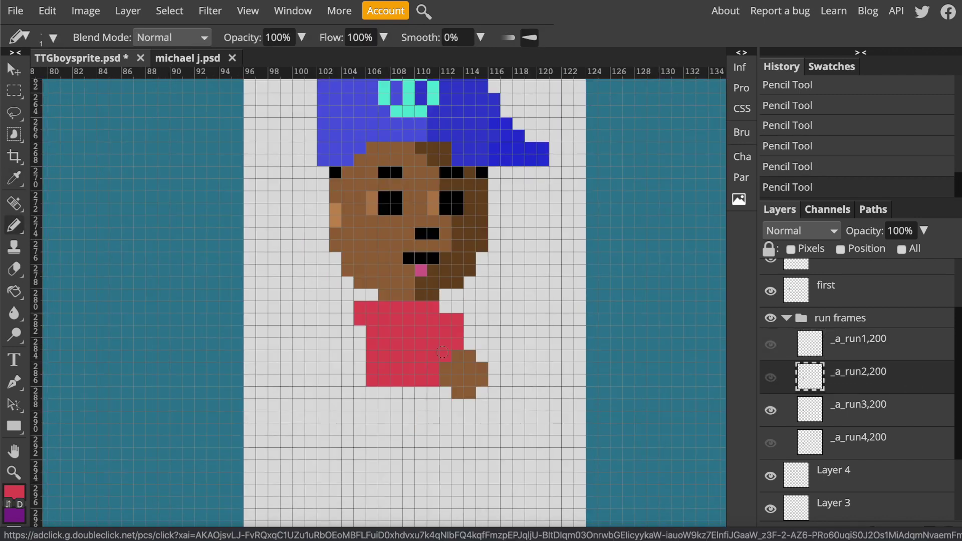
Step: Sample the light grey background, undo the latest pencil strokes and select the _a_run3,200 layer
{"action": "key", "text": "o"}
{"action": "key", "text": "i"}
{"action": "left_click", "coordinate": [436, 391]}
{"action": "key", "text": "b"}
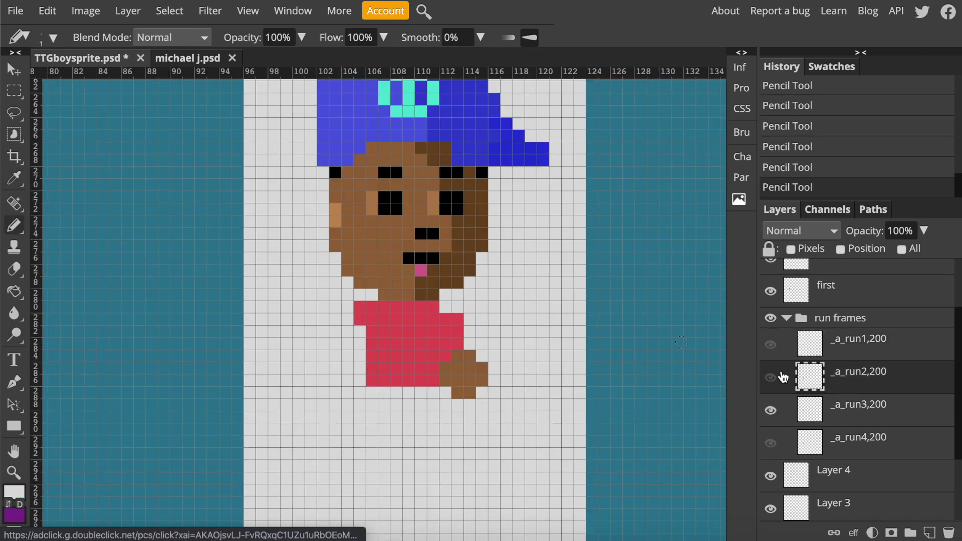
{"action": "key", "text": "ctrl+z"}
{"action": "left_click", "coordinate": [858, 405]}
{"action": "key", "text": "ctrl+z"}
{"action": "key", "text": "ctrl+z"}
{"action": "key", "text": "ctrl+z"}
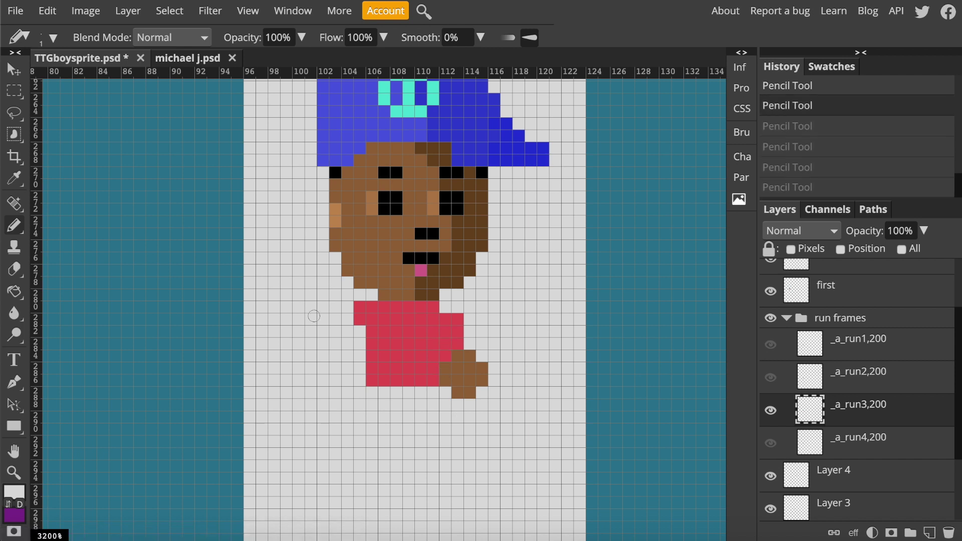
Step: Paint out the hand on the _a_run3,200 frame and start a new skin-brown hand further from the torso
{"action": "left_click_drag", "start_coordinate": [447, 369], "coordinate": [454, 394]}
{"action": "key", "text": "i"}
{"action": "left_click", "coordinate": [409, 283]}
{"action": "key", "text": "b"}
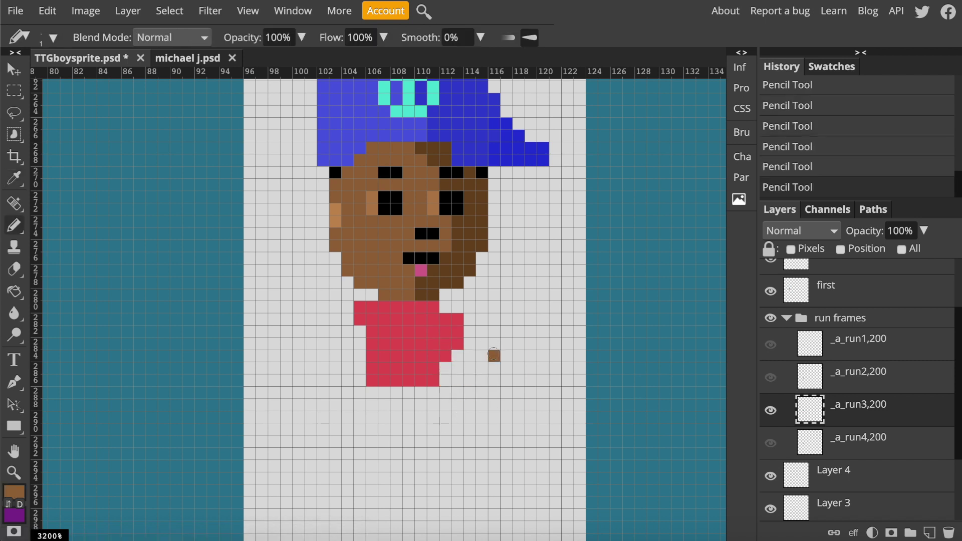
{"action": "left_click_drag", "start_coordinate": [495, 355], "coordinate": [505, 355]}
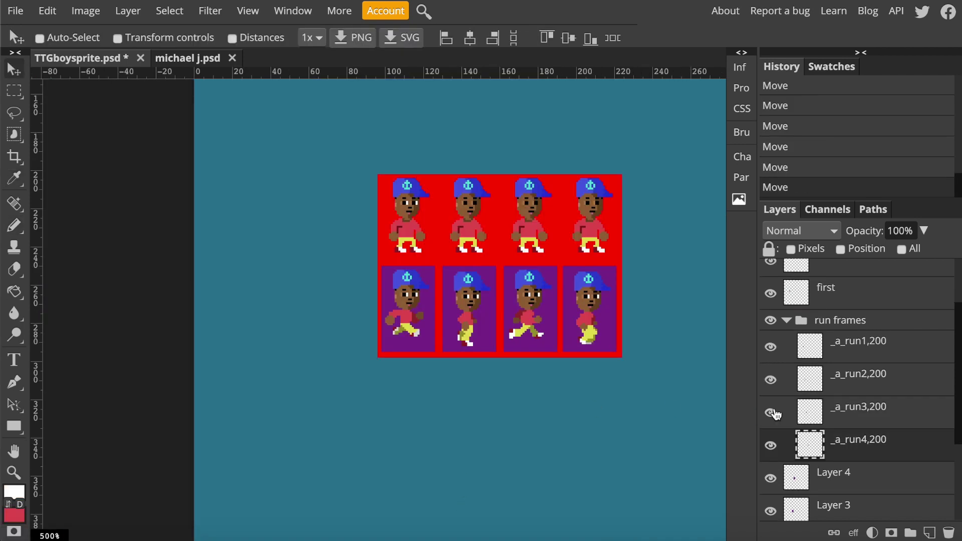
{"action": "scroll", "coordinate": [548, 278], "scroll_direction": "up", "scroll_amount": 3}
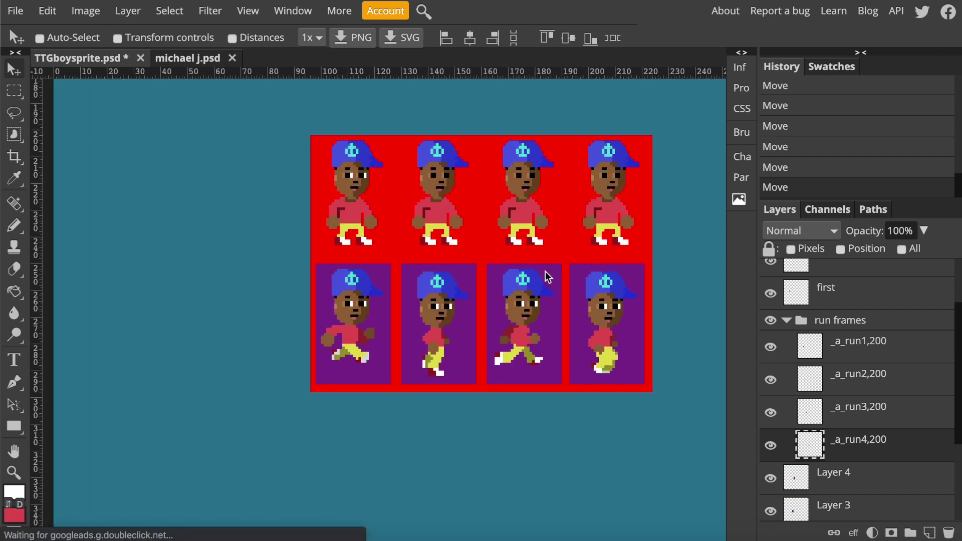
{"action": "scroll", "coordinate": [547, 278], "scroll_direction": "up", "scroll_amount": 2}
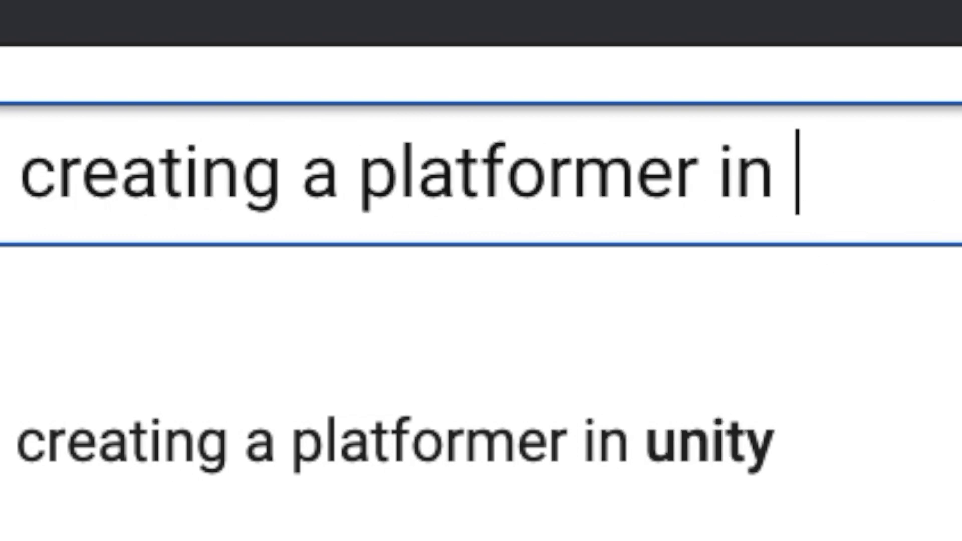
Step: Search for "creating a platformer in unity" and skim the "How to make a 2D Game in Unity" video from about 4:10 onward
{"action": "type", "text": "unity"}
{"action": "key", "text": "Return"}
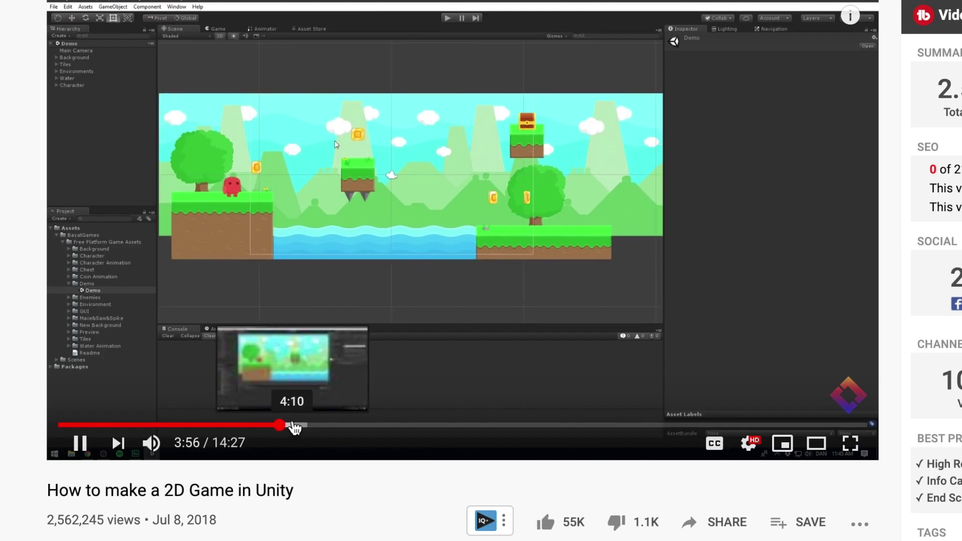
{"action": "left_click", "coordinate": [295, 426]}
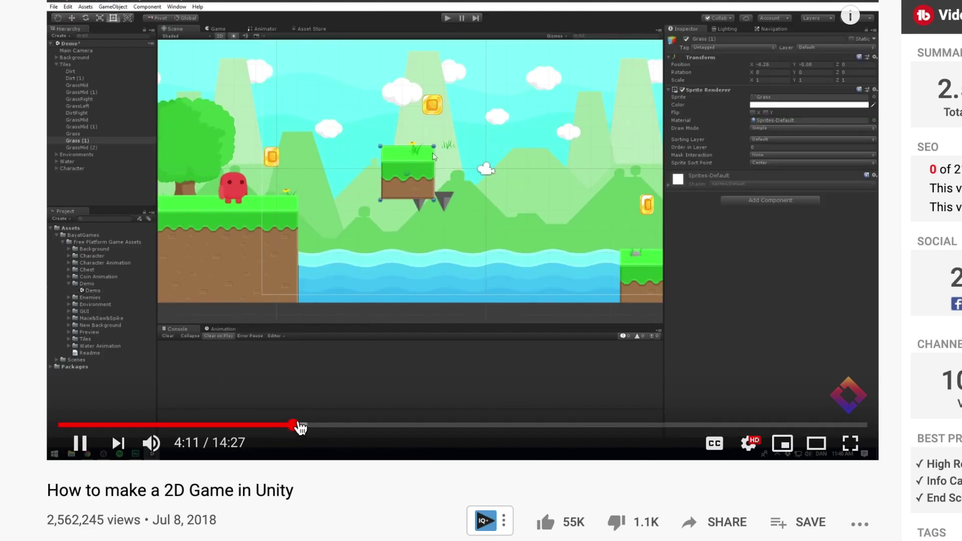
{"action": "left_click", "coordinate": [327, 426]}
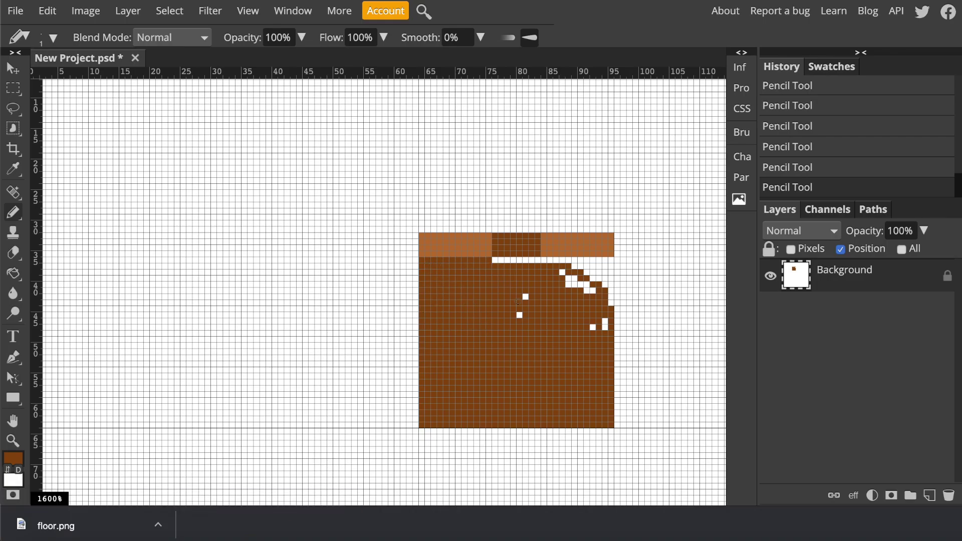
Step: Undo the last pencil stroke and fill white gaps along the floor tile's upper-right area with dark brown
{"action": "key", "text": "super+z"}
{"action": "left_click_drag", "start_coordinate": [610, 263], "coordinate": [605, 331]}
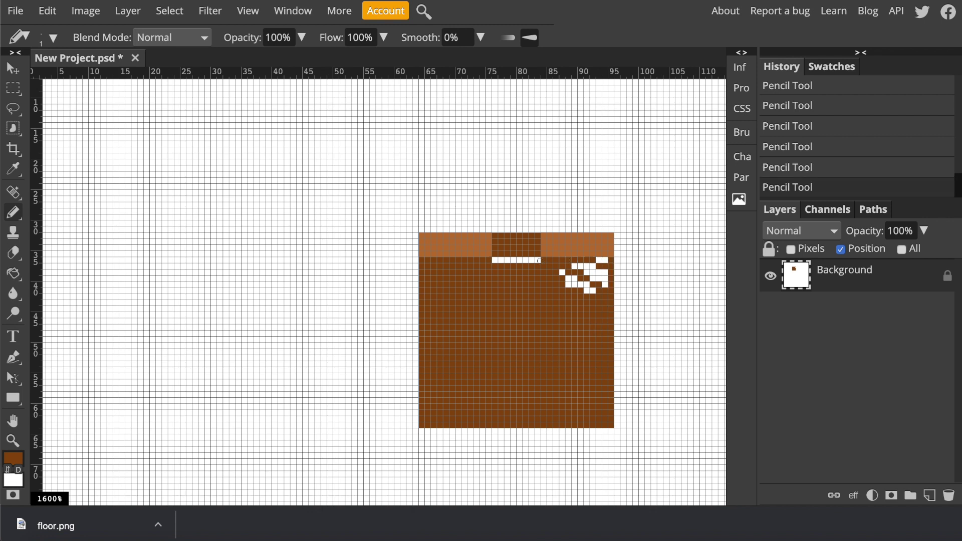
{"action": "scroll", "coordinate": [595, 277], "scroll_direction": "down", "scroll_amount": 3}
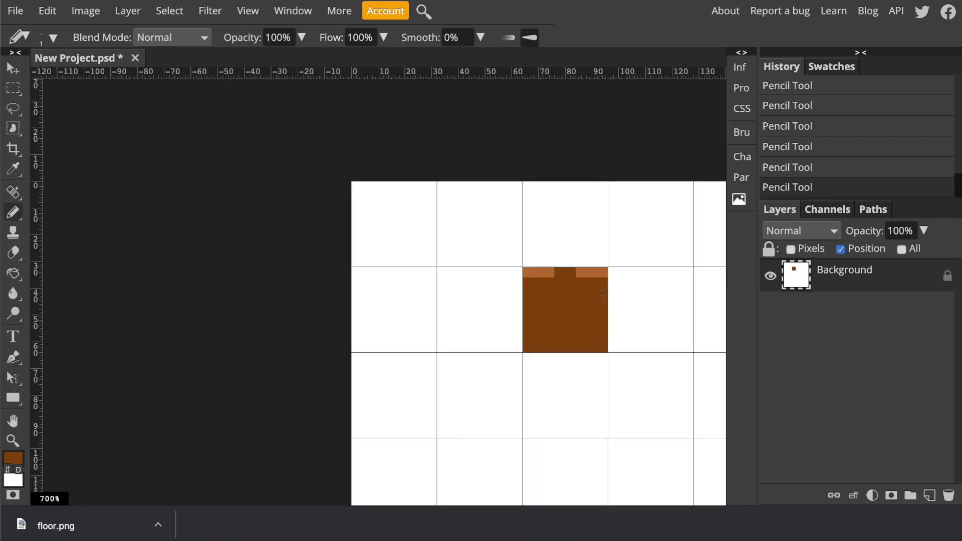
Step: Switch to Unity and paint a horizontal row of Floor tiles on the tilemap beneath the character
{"action": "left_click", "coordinate": [943, 539]}
{"action": "left_click_drag", "start_coordinate": [325, 213], "coordinate": [425, 216]}
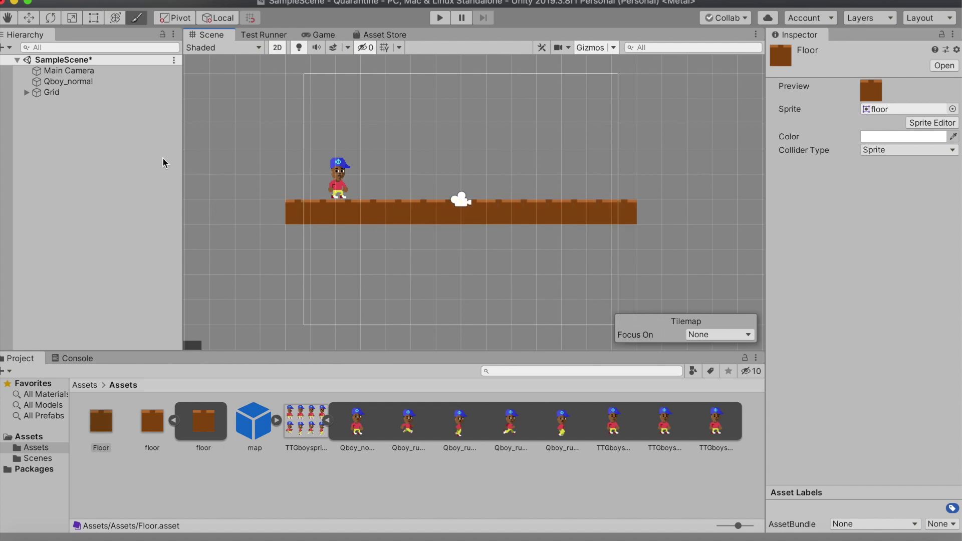
{"action": "left_click", "coordinate": [297, 1]}
Step: Raise the Qboy_normal sprite above the floor to about Y 2.03
{"action": "mouse_move", "coordinate": [331, 221]}
{"action": "left_click", "coordinate": [456, 247]}
{"action": "left_click", "coordinate": [290, 186]}
{"action": "left_click_drag", "start_coordinate": [341, 173], "coordinate": [344, 121]}
{"action": "left_click", "coordinate": [266, 131]}
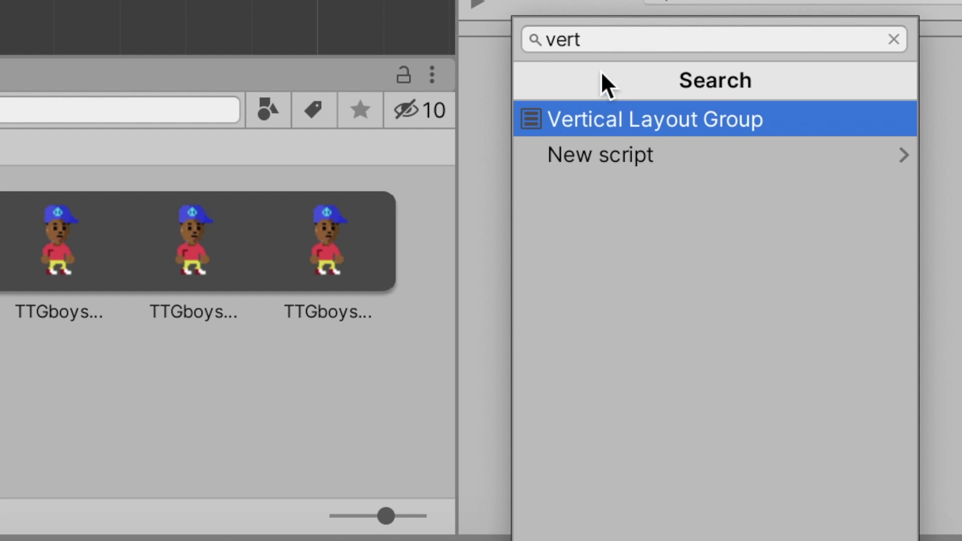
Step: Add a Rigidbody 2D component to Qboy_normal and run the scene to test it
{"action": "key", "text": "BackSpace"}
{"action": "key", "text": "BackSpace"}
{"action": "key", "text": "BackSpace"}
{"action": "key", "text": "BackSpace"}
{"action": "type", "text": "rig"}
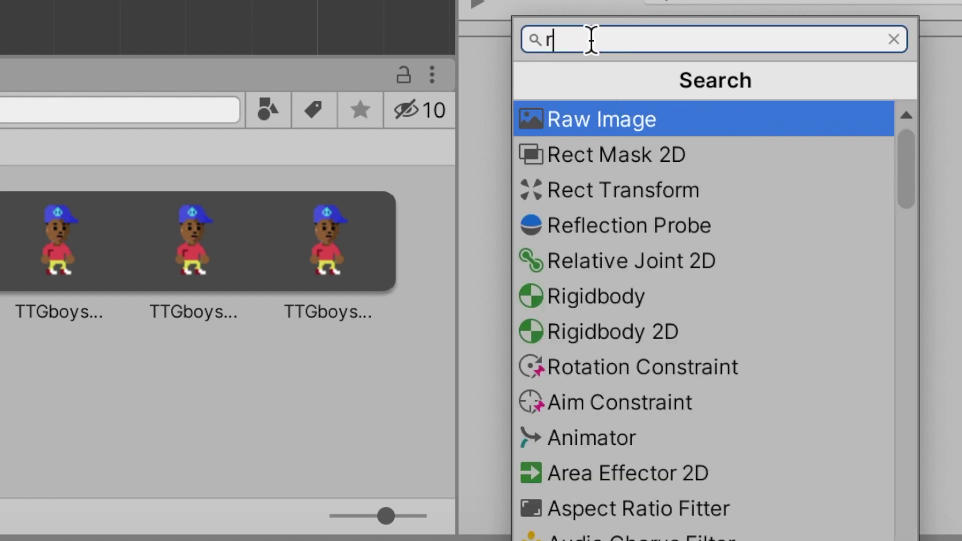
{"action": "left_click", "coordinate": [587, 152]}
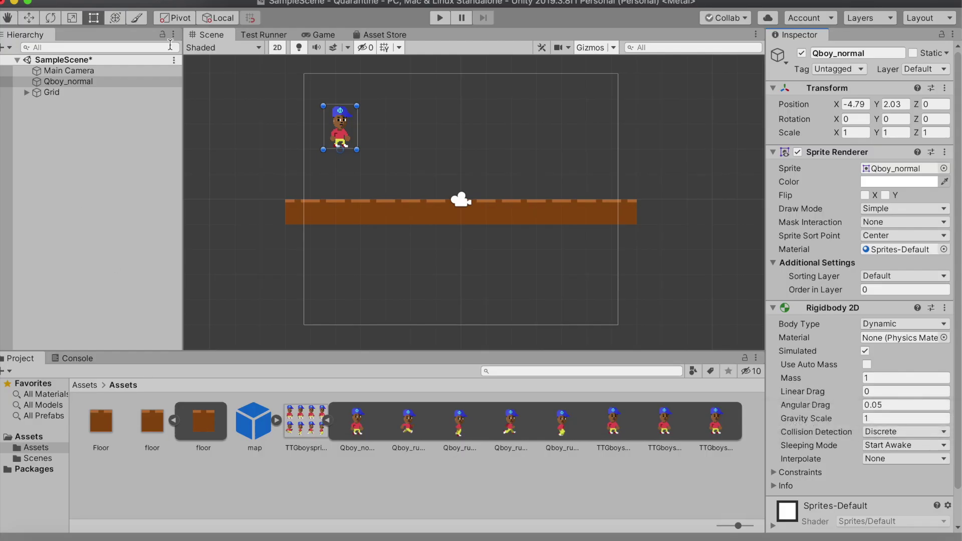
{"action": "left_click", "coordinate": [440, 19]}
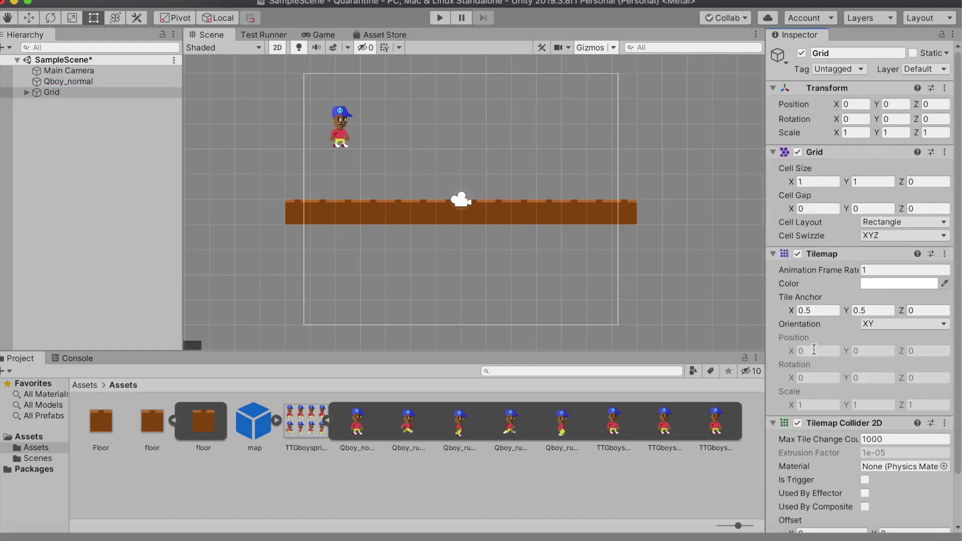
Step: Move the Tilemap Collider 2D component from Grid to its child Tilemap and run the scene
{"action": "scroll", "coordinate": [815, 349], "scroll_direction": "down", "scroll_amount": 3}
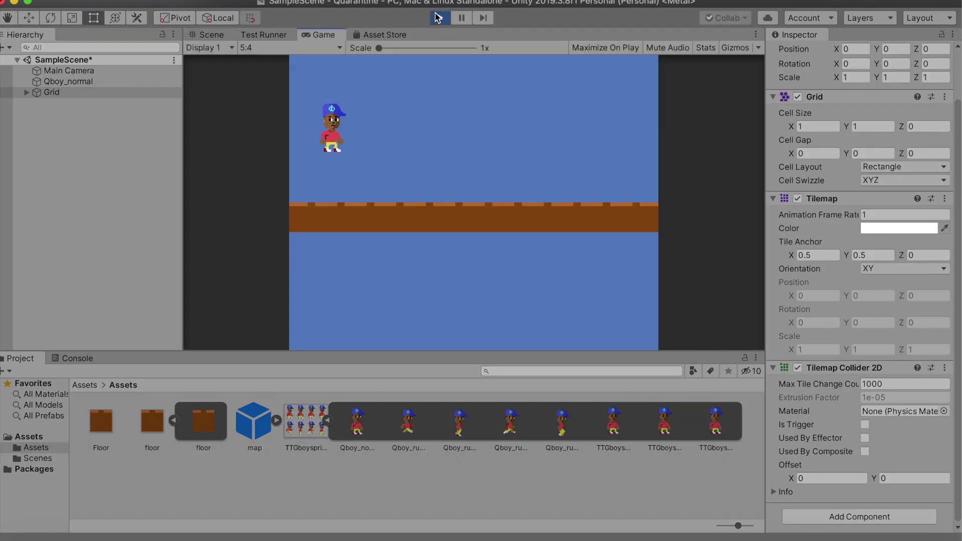
{"action": "right_click", "coordinate": [849, 369]}
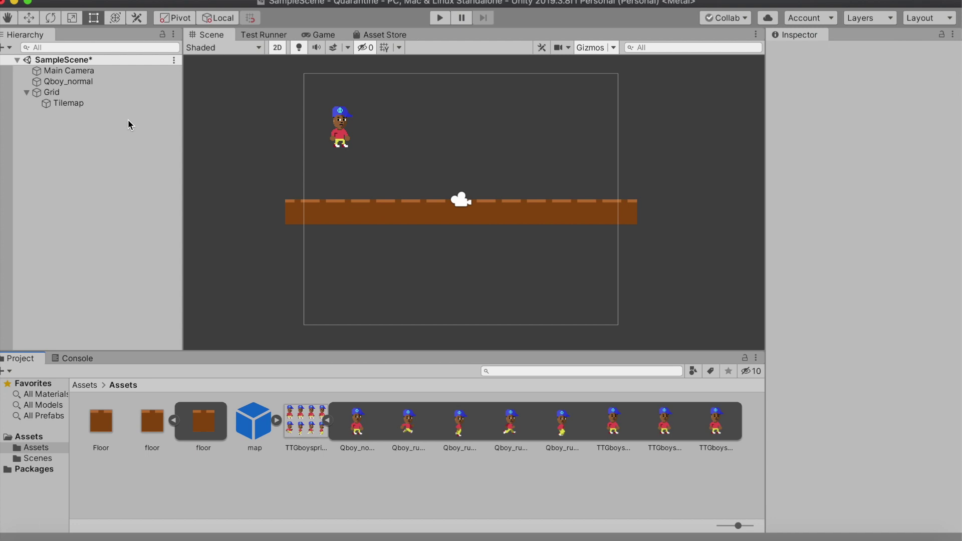
{"action": "left_click", "coordinate": [78, 105]}
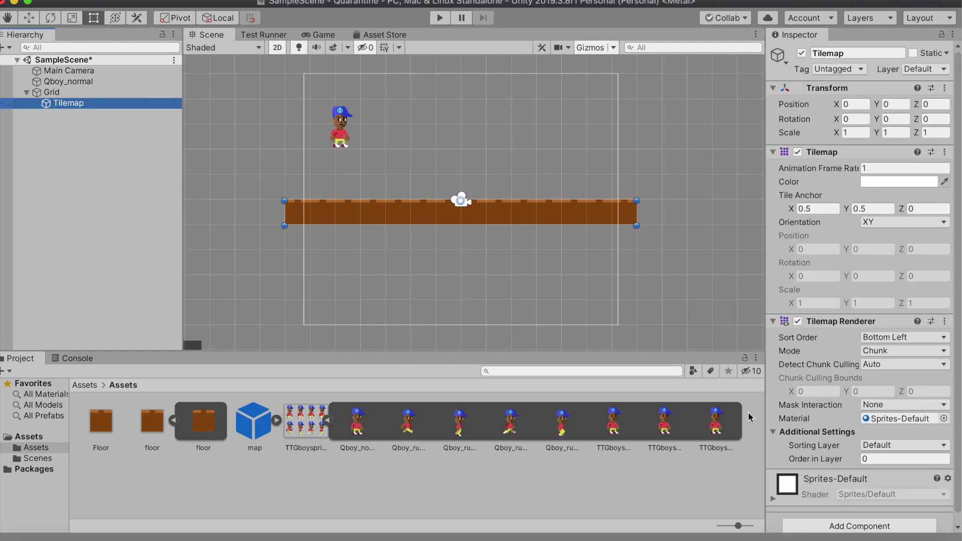
{"action": "scroll", "coordinate": [901, 482], "scroll_direction": "down", "scroll_amount": 1}
{"action": "left_click", "coordinate": [862, 517]}
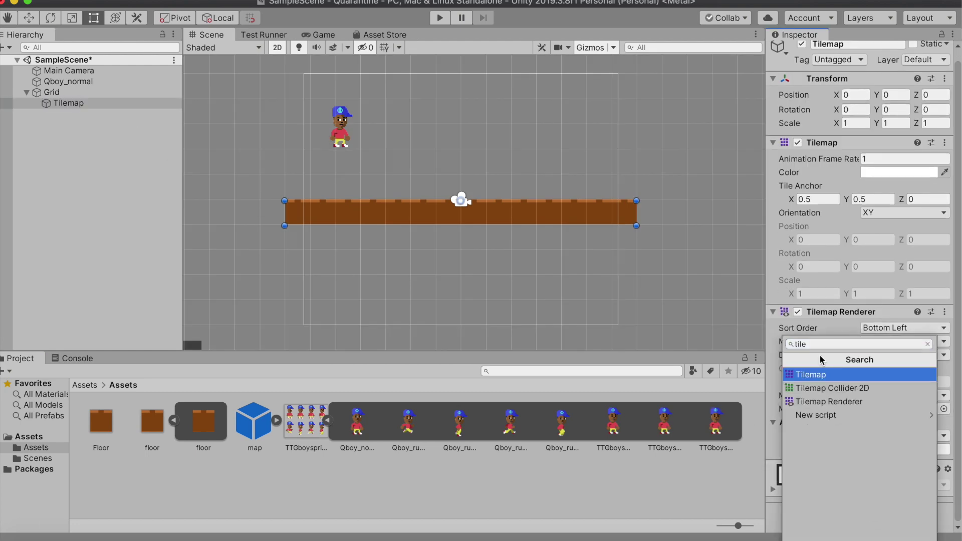
{"action": "left_click", "coordinate": [819, 391]}
{"action": "scroll", "coordinate": [818, 391], "scroll_direction": "down", "scroll_amount": 5}
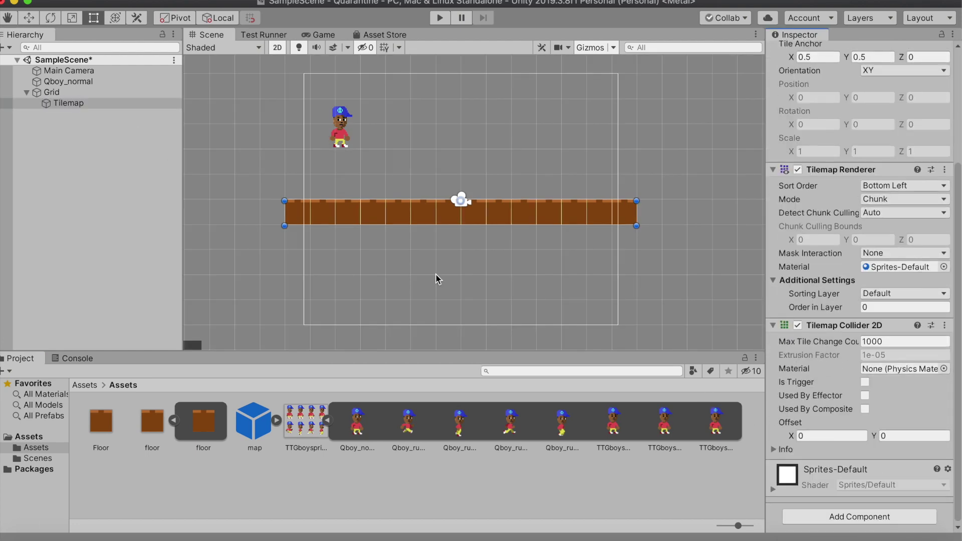
{"action": "left_click", "coordinate": [440, 18]}
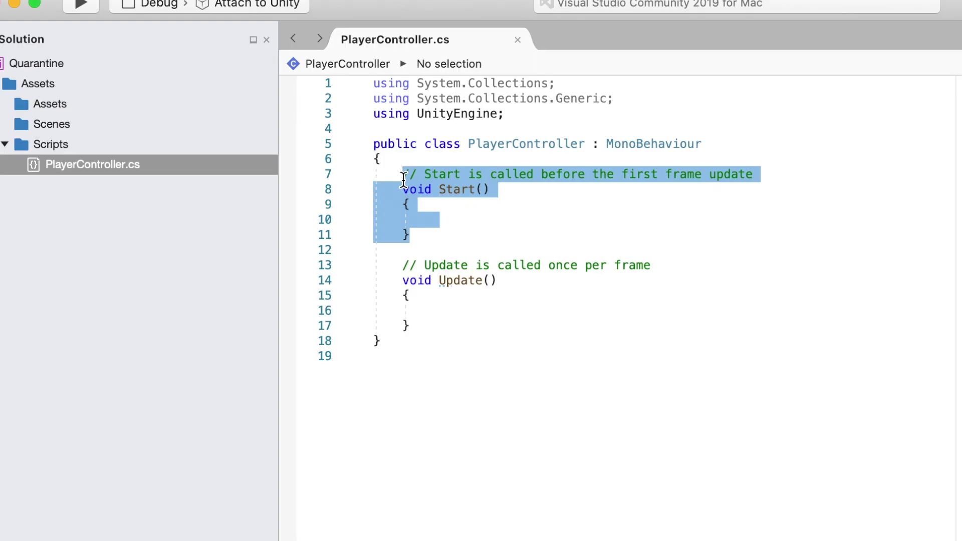
Step: Replace the Start method in PlayerController.cs with the field declaration "public Rigidbody2D playerBody;"
{"action": "key", "text": "BackSpace"}
{"action": "type", "text": "public "}
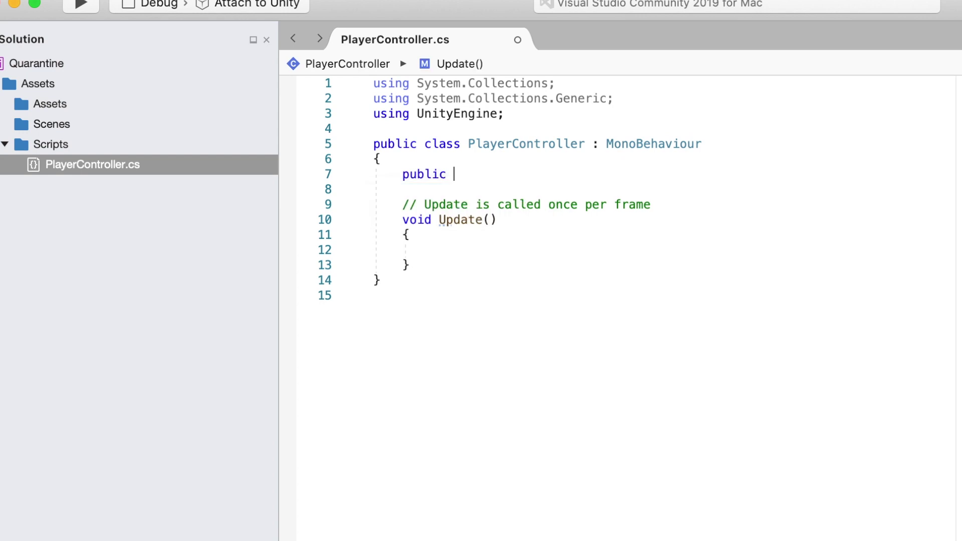
{"action": "type", "text": "Rigid"}
{"action": "key", "text": "Down"}
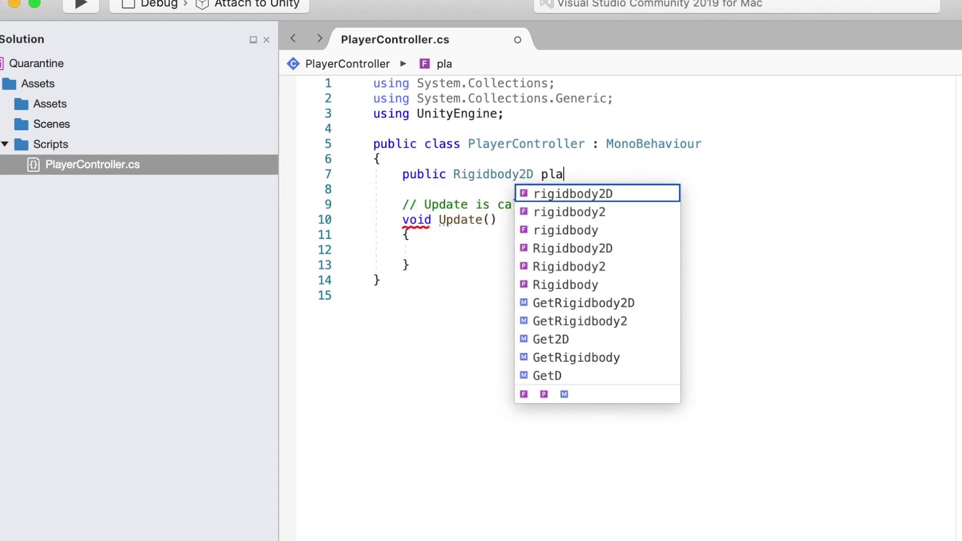
{"action": "type", "text": "playerBody;"}
{"action": "key", "text": "Return"}
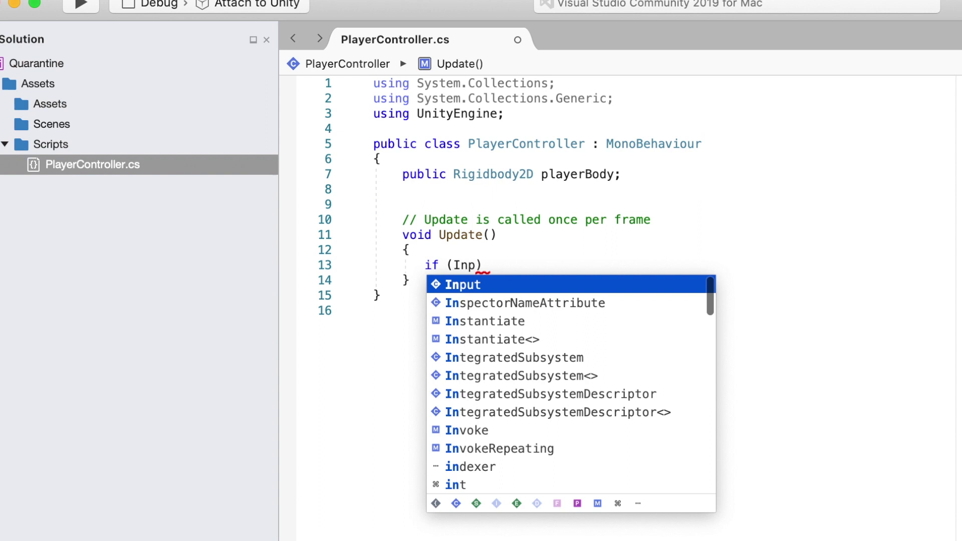
Step: Write the condition "if (Input.GetKey(KeyCode.A))" inside the Update method
{"action": "type", "text": "ut.Ge"}
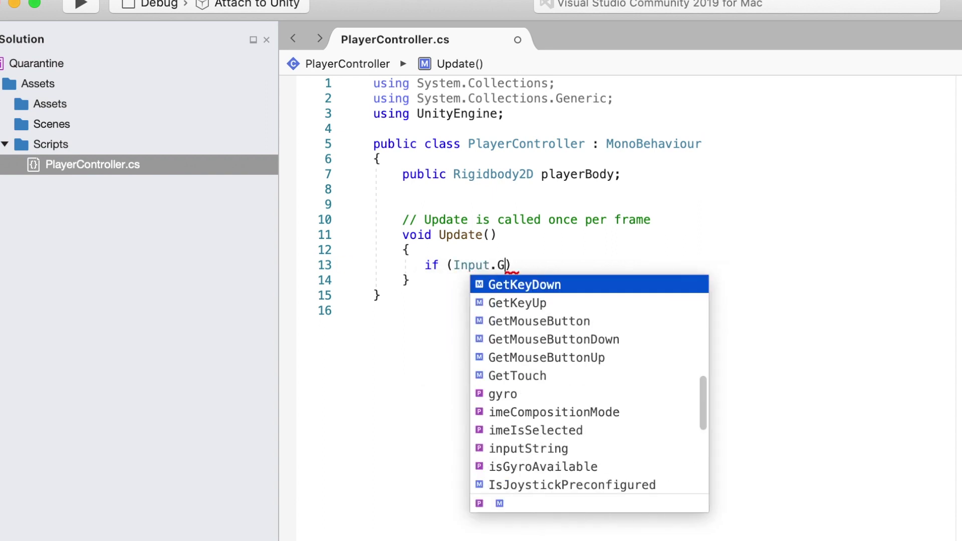
{"action": "key", "text": "Up"}
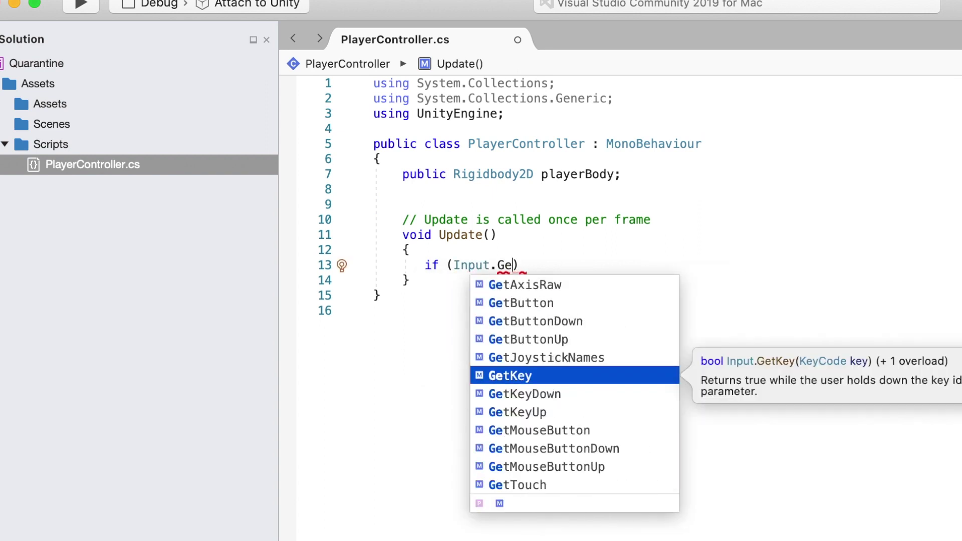
{"action": "key", "text": "Return"}
{"action": "type", "text": "("}
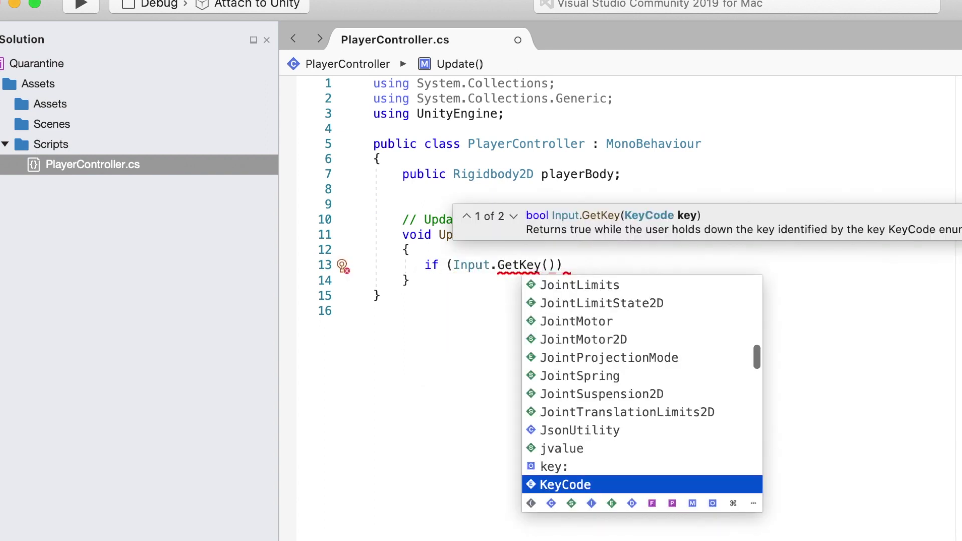
{"action": "type", "text": "In"}
{"action": "key", "text": "BackSpace"}
{"action": "key", "text": "BackSpace"}
{"action": "type", "text": "Ke"}
{"action": "key", "text": "Down"}
{"action": "key", "text": "Return"}
{"action": "type", "text": "))"}
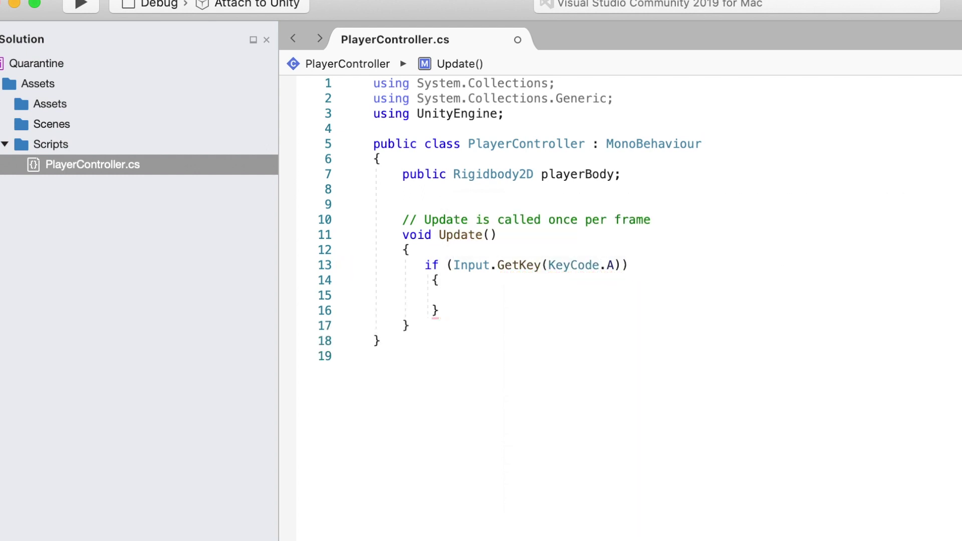
Step: Inside the KeyCode.A block, add "playerBody.velocity = new Vector2(2, 0);"
{"action": "type", "text": "layerBody.velocity = "}
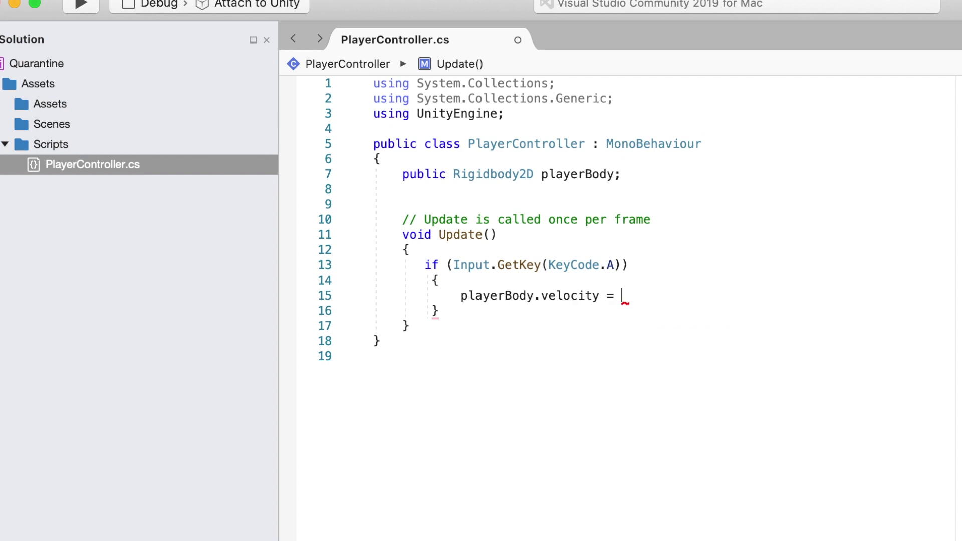
{"action": "type", "text": "new Vector2(2"}
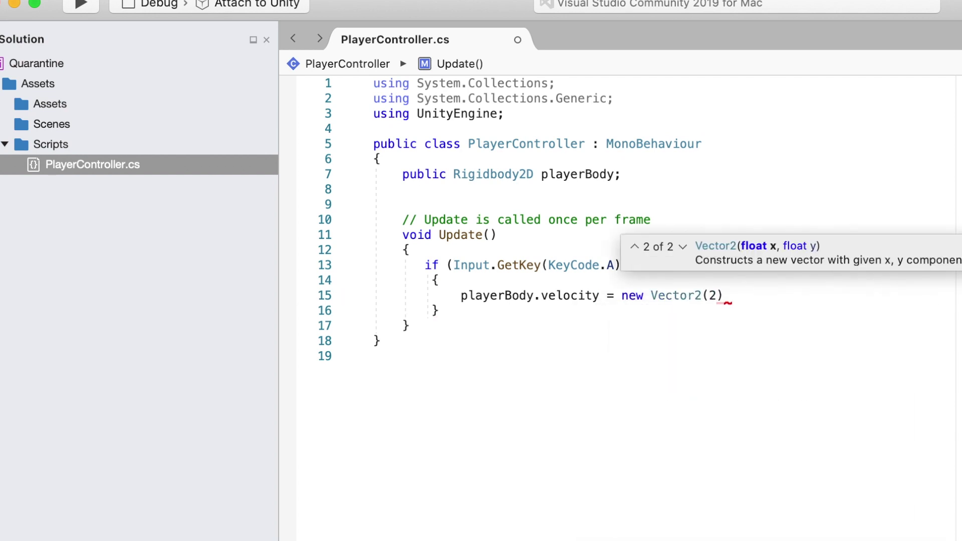
{"action": "type", "text": ", 0);"}
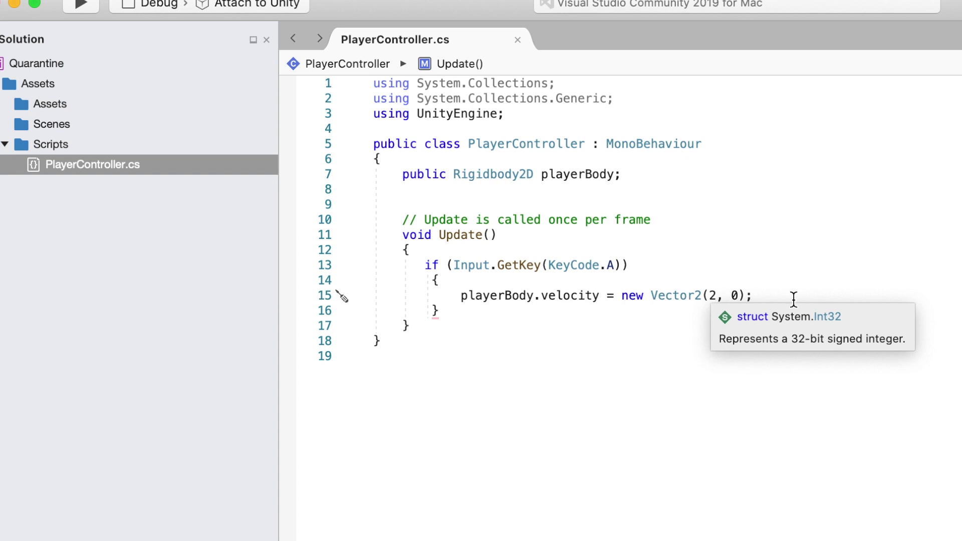
Step: Change the Vector2 arguments in the KeyCode.A block to -2 and playerBody.velocity.y
{"action": "type", "text": "-2, "}
{"action": "type", "text": "playerBody"}
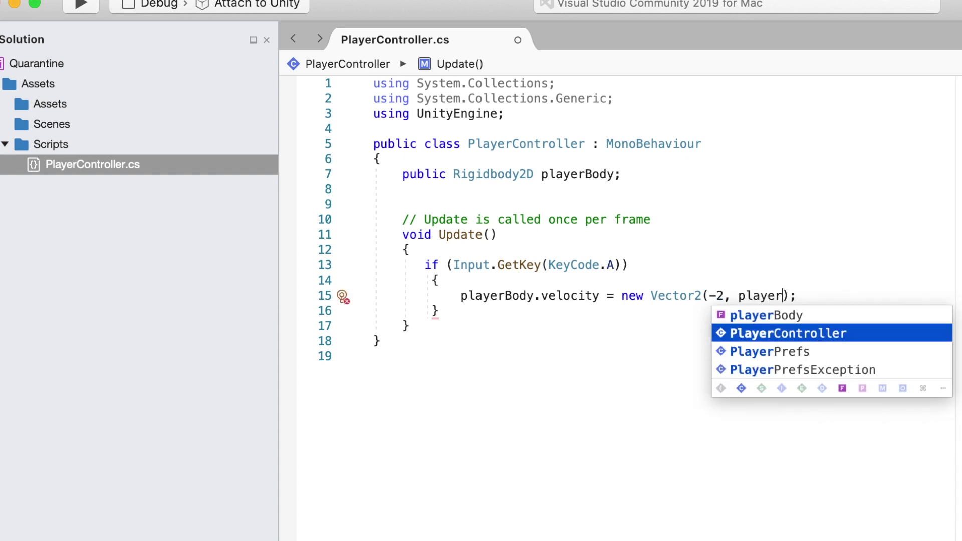
{"action": "type", "text": ".velocity.y"}
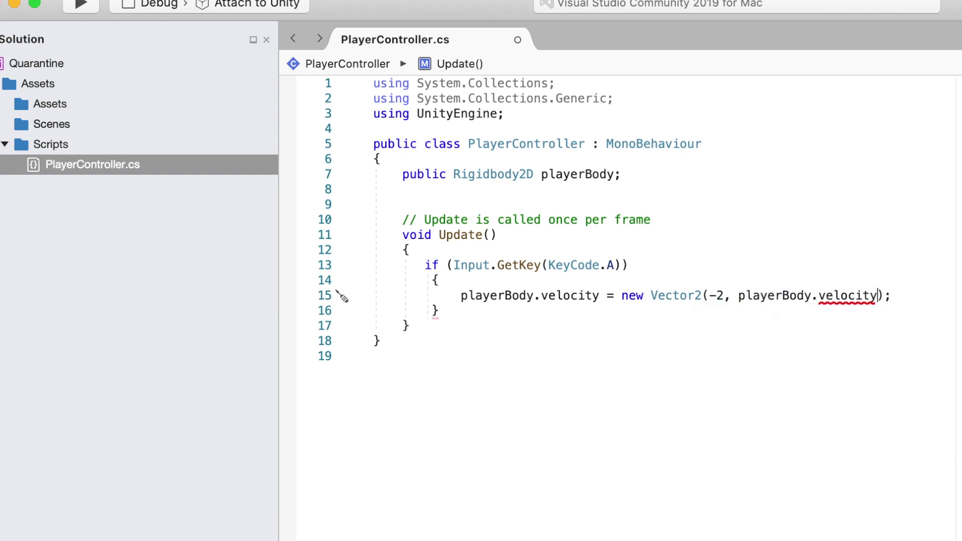
{"action": "left_click", "coordinate": [928, 309]}
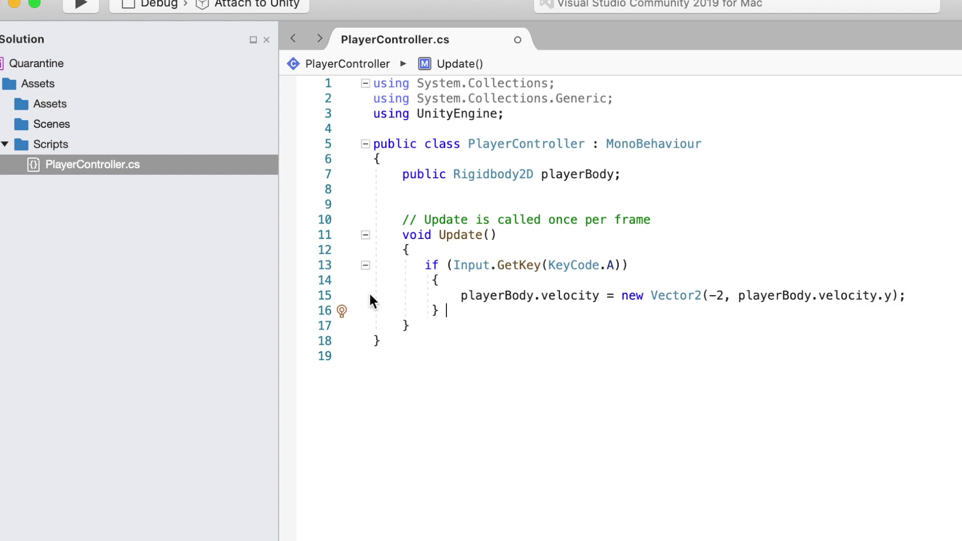
Step: Start an else branch below the KeyCode.A block, removing the hand-written if condition so only "else" remains
{"action": "type", "text": "else if (i"}
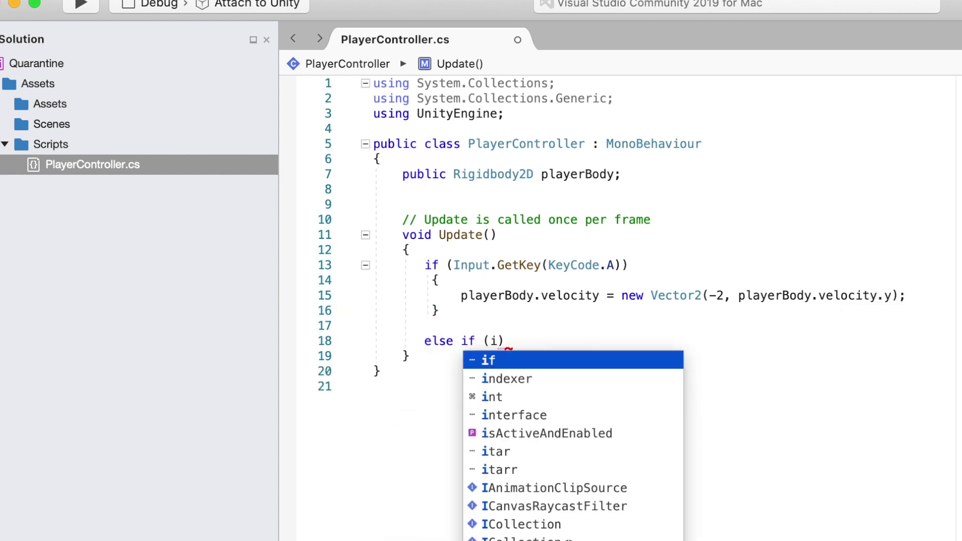
{"action": "key", "text": "BackSpace"}
{"action": "type", "text": "Input.Get"}
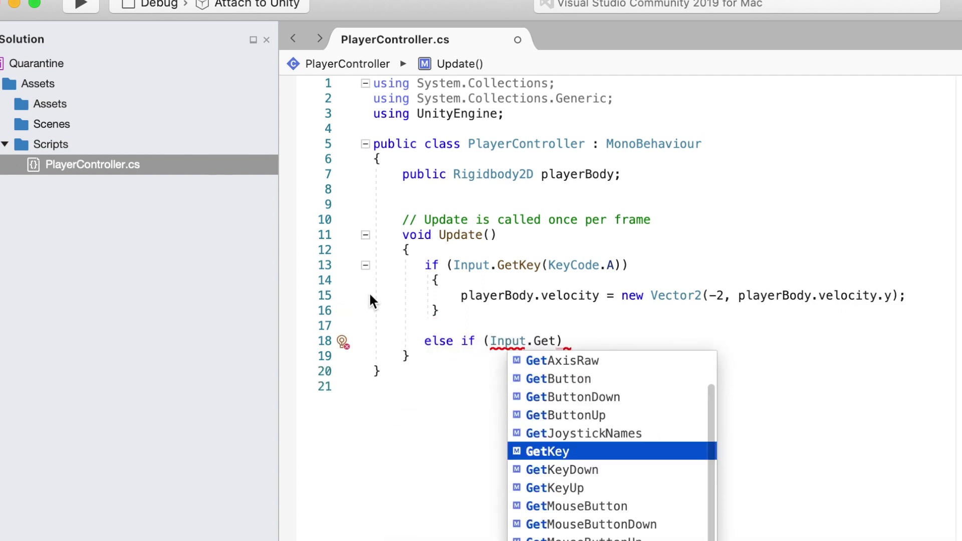
{"action": "key", "text": "BackSpace"}
{"action": "key", "text": "BackSpace"}
{"action": "key", "text": "BackSpace"}
{"action": "key", "text": "Escape"}
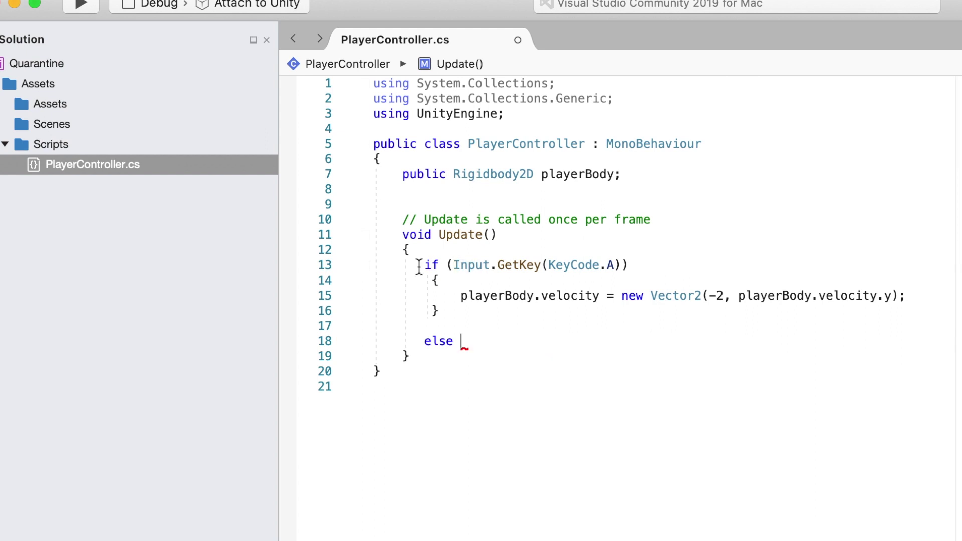
Step: Copy the whole KeyCode.A if block after "else" and change the copy's key to KeyCode.D
{"action": "left_click_drag", "start_coordinate": [425, 264], "coordinate": [451, 307]}
{"action": "key", "text": "super+c"}
{"action": "left_click", "coordinate": [467, 340]}
{"action": "key", "text": "super+v"}
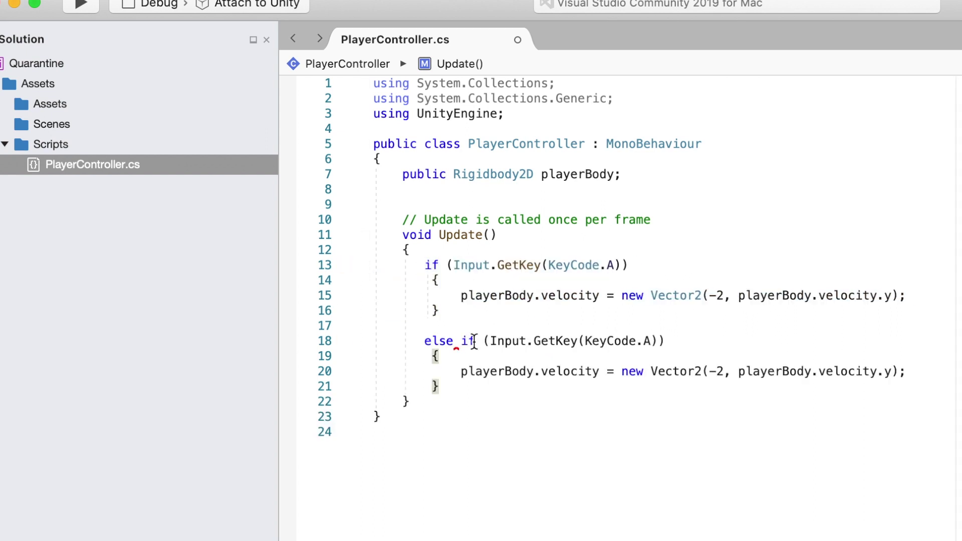
{"action": "double_click", "coordinate": [649, 342]}
{"action": "type", "text": "D"}
{"action": "key", "text": "Escape"}
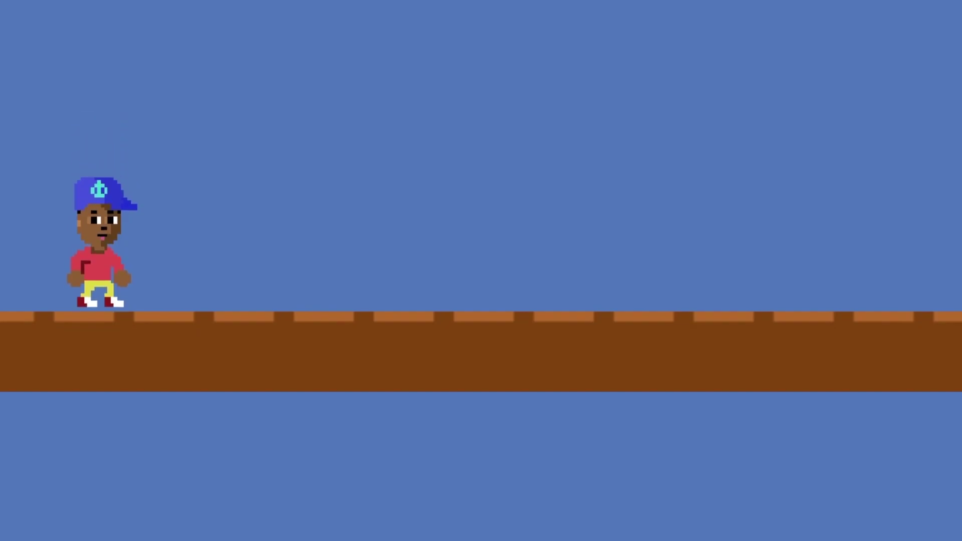
Step: Test the movement controls in the running game by walking the character right, left and right again
{"action": "key", "text": "d"}
{"action": "key", "text": "a"}
{"action": "key", "text": "d"}
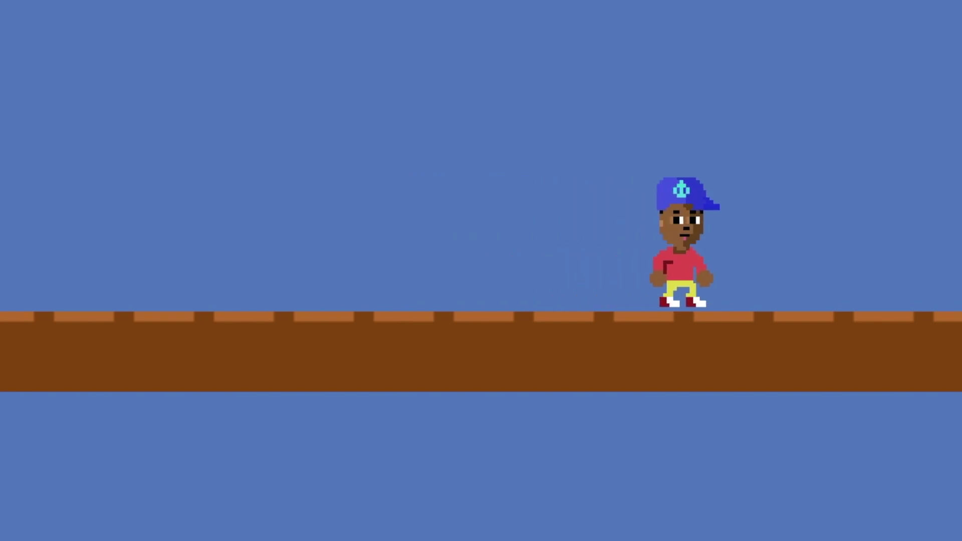
Step: Walk the character left and right across the floor in the running game to check how it moves
{"action": "key", "text": "a"}
{"action": "key", "text": "space"}
{"action": "key", "text": "d"}
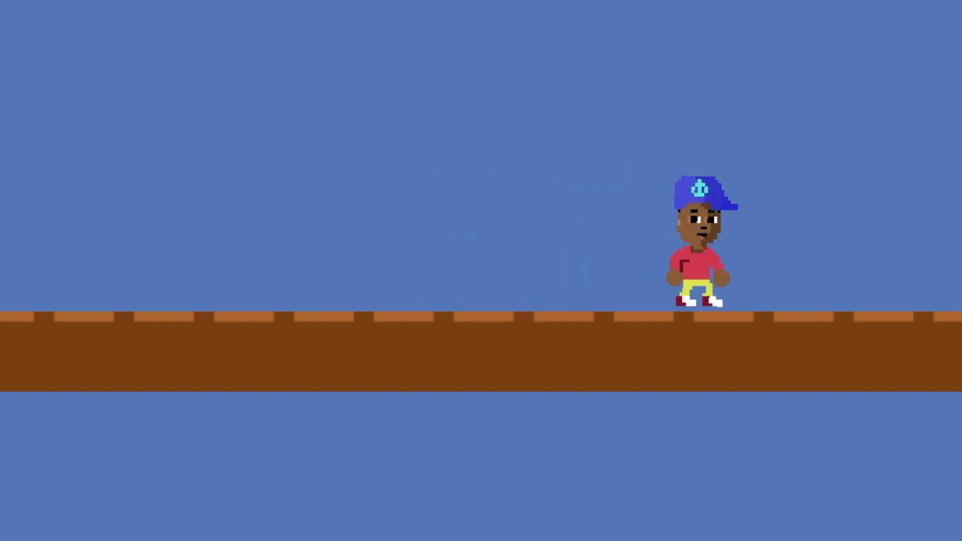
{"action": "key", "text": "a"}
{"action": "key", "text": "d"}
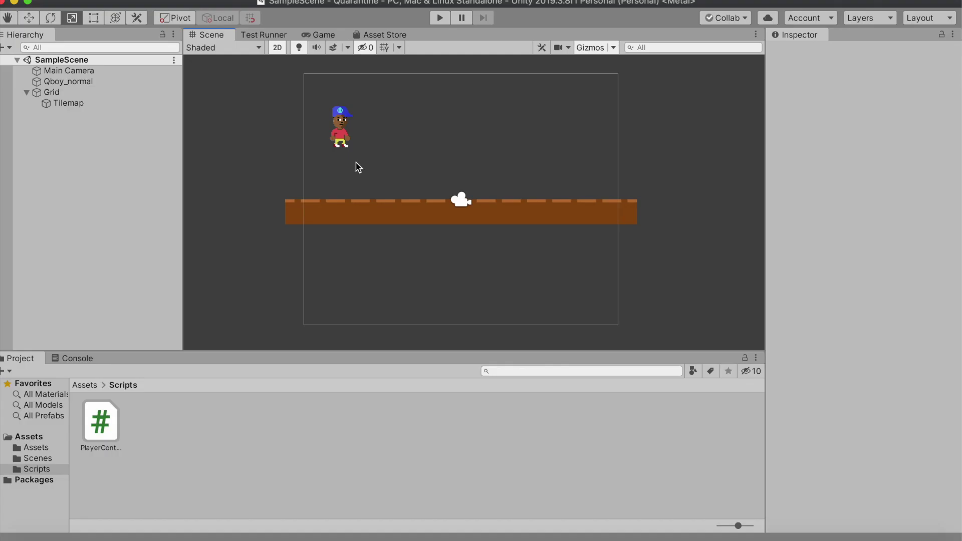
Step: Review the component settings of Qboy_normal and check the character's leftward walk in the running game
{"action": "left_click", "coordinate": [81, 85]}
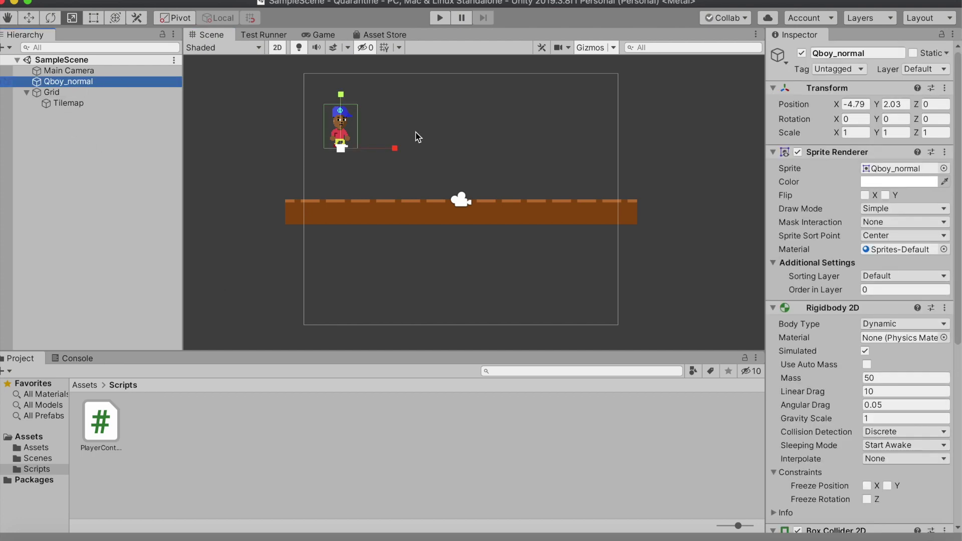
{"action": "scroll", "coordinate": [802, 387], "scroll_direction": "down", "scroll_amount": 10}
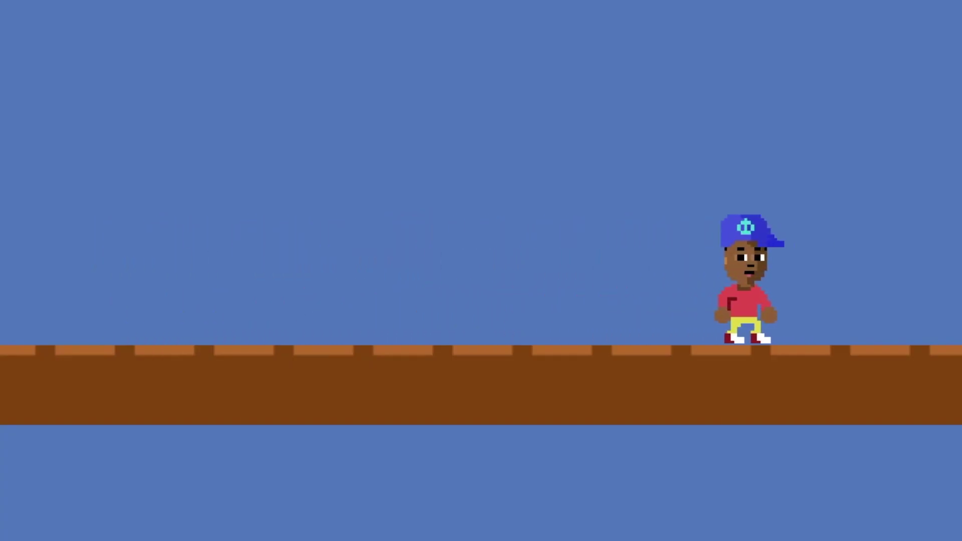
{"action": "key", "text": "Left"}
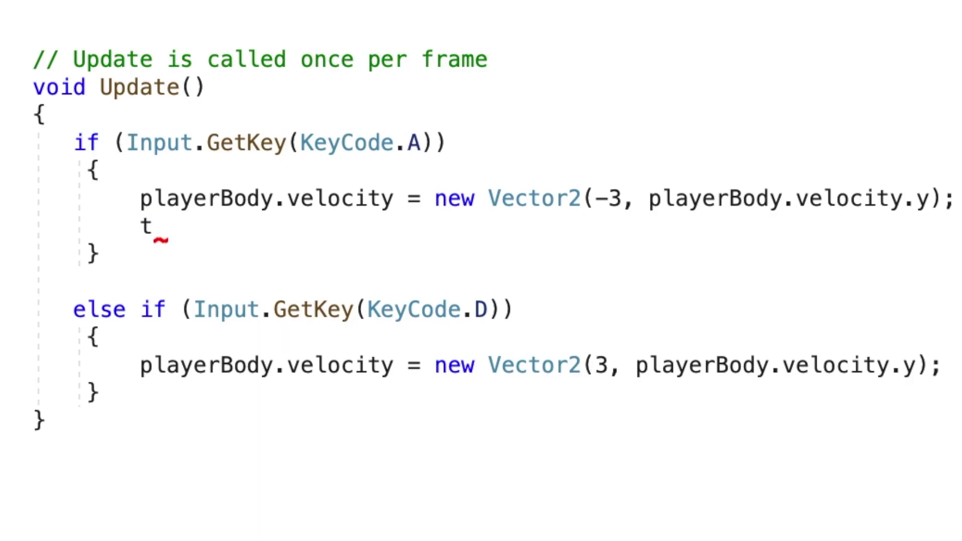
Step: Add the line "transform.localScale = new Vector2(-1, 1);" below the velocity line in the KeyCode.A block
{"action": "type", "text": "ransform.local"}
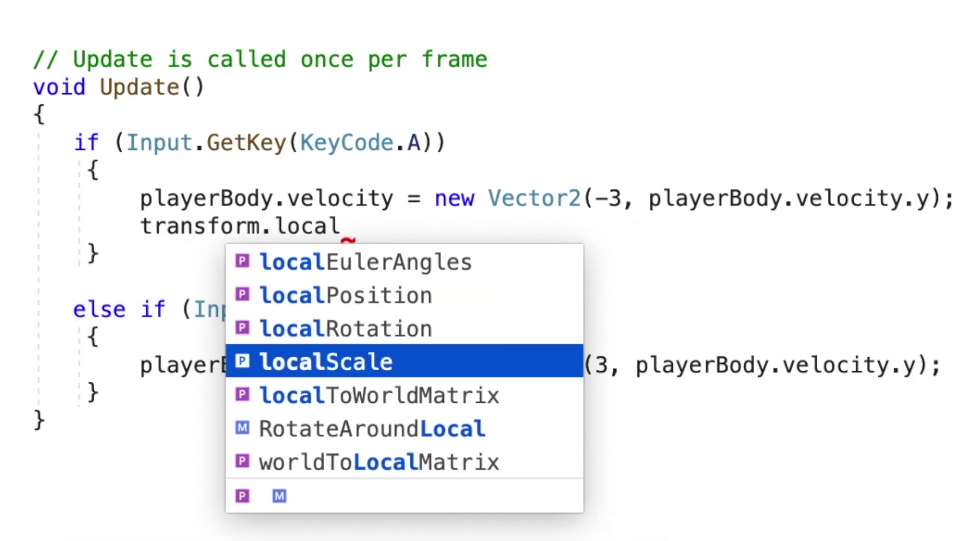
{"action": "key", "text": "Return"}
{"action": "type", "text": "= new Vec"}
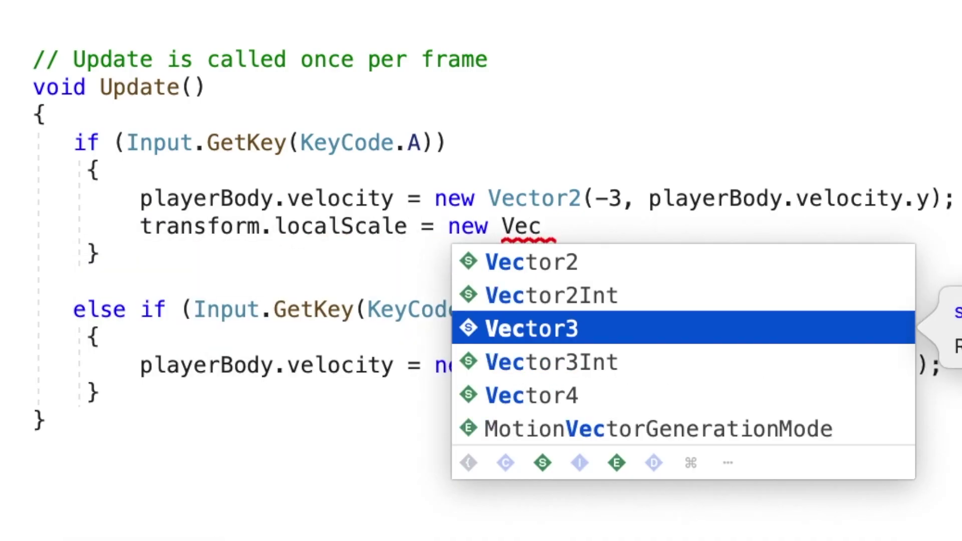
{"action": "key", "text": "Up"}
{"action": "key", "text": "Up"}
{"action": "key", "text": "Return"}
{"action": "type", "text": "(-1"}
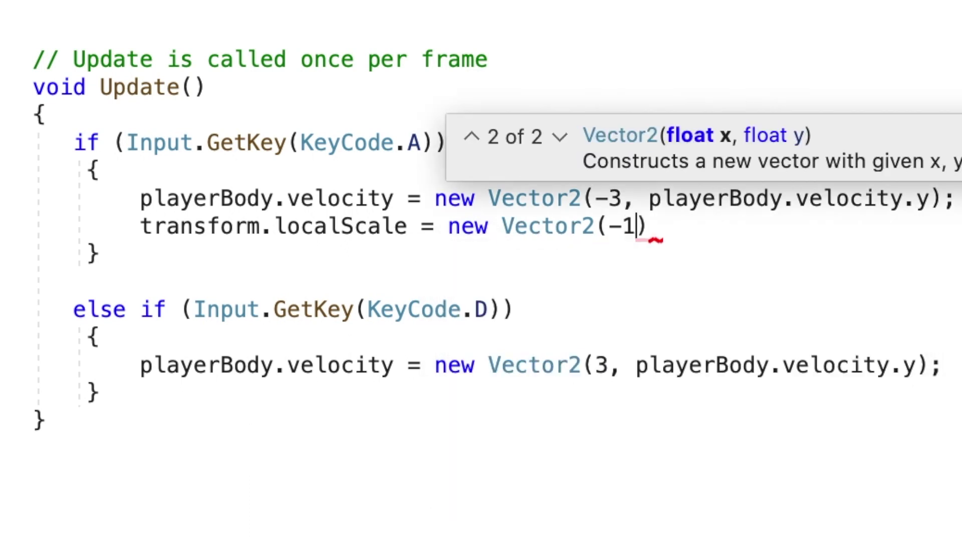
{"action": "type", "text": ", 1)"}
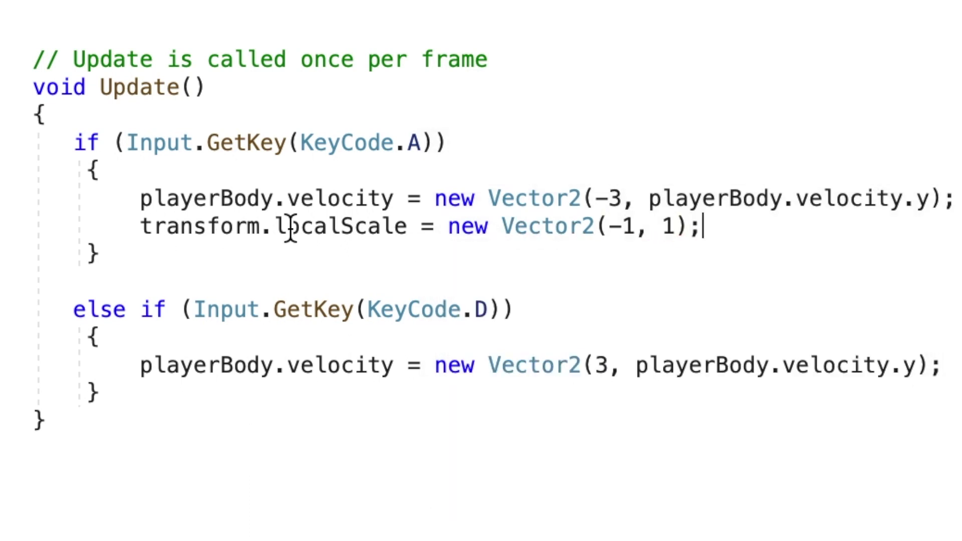
Step: Copy the transform.localScale line into the KeyCode.D block and remove the minus sign from the copy's first argument
{"action": "left_click_drag", "start_coordinate": [135, 226], "coordinate": [715, 228]}
{"action": "left_click", "coordinate": [802, 393]}
{"action": "key", "text": "Return"}
{"action": "key", "text": "ctrl+v"}
{"action": "left_click", "coordinate": [608, 393]}
{"action": "key", "text": "BackSpace"}
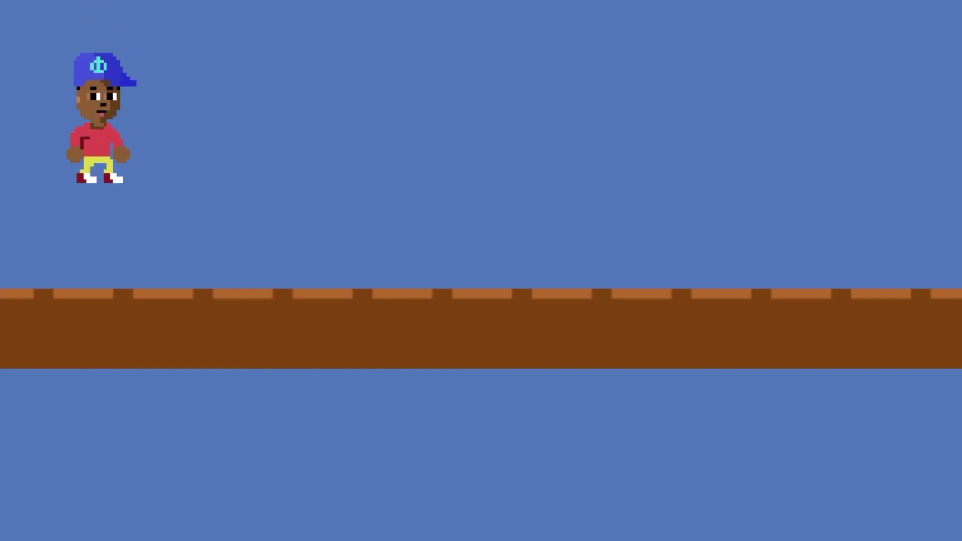
Step: Test the sprite flipping in the running game by walking the character right and left twice
{"action": "key", "text": "d"}
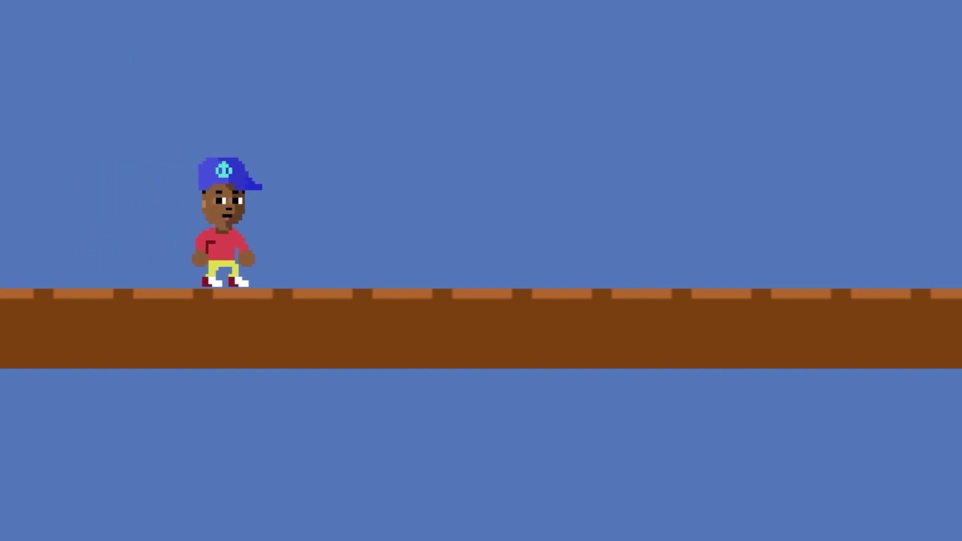
{"action": "key", "text": "a"}
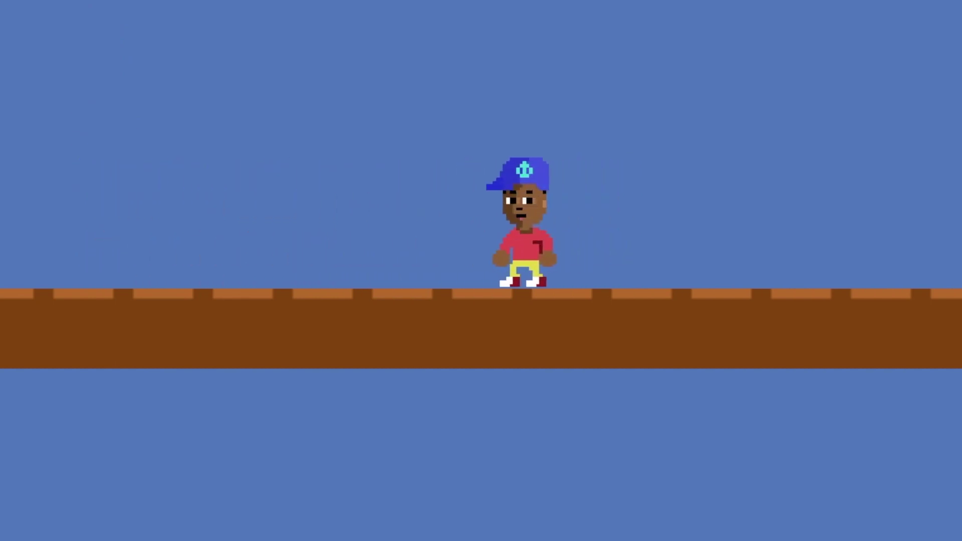
{"action": "key", "text": "d"}
{"action": "key", "text": "a"}
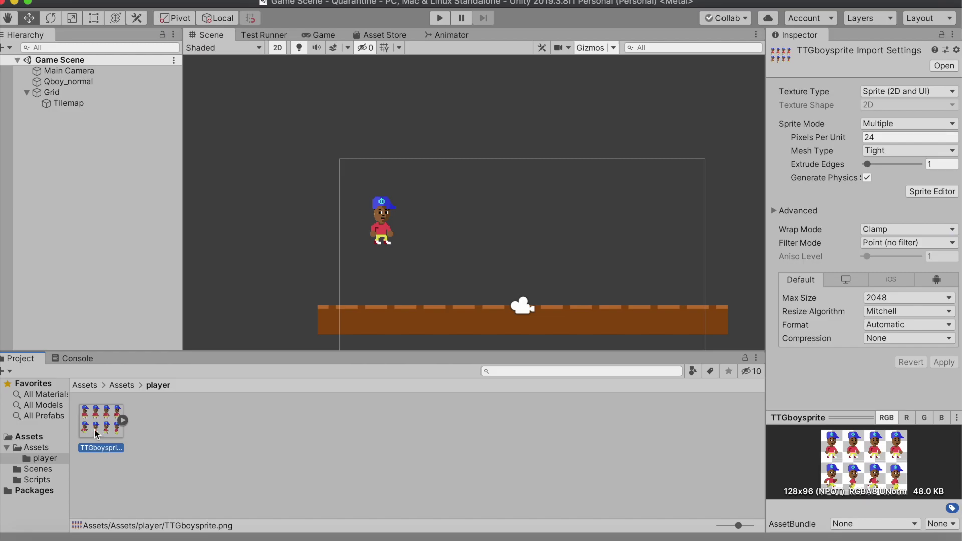
Step: Create a new animation clip named "Run" in the player folder
{"action": "right_click", "coordinate": [159, 424]}
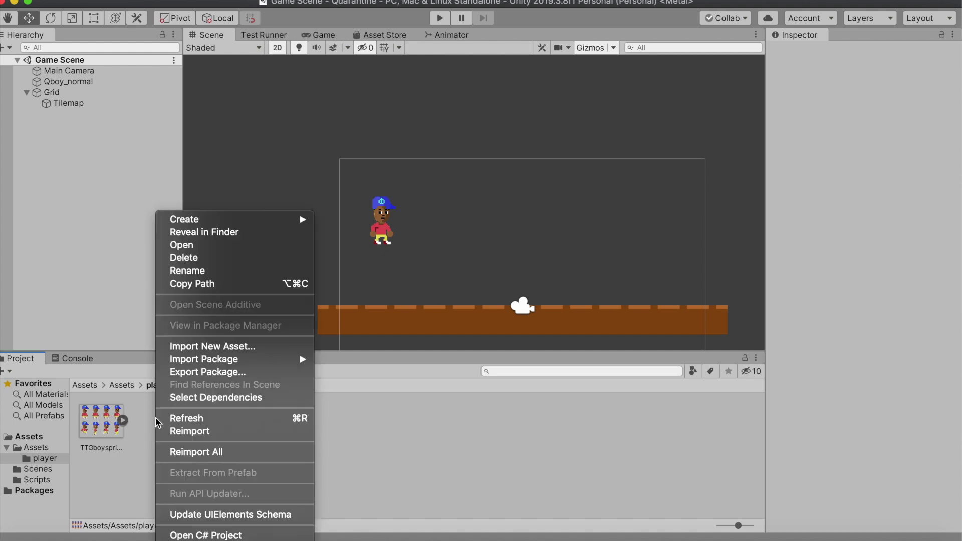
{"action": "mouse_move", "coordinate": [284, 224]}
{"action": "left_click", "coordinate": [372, 342]}
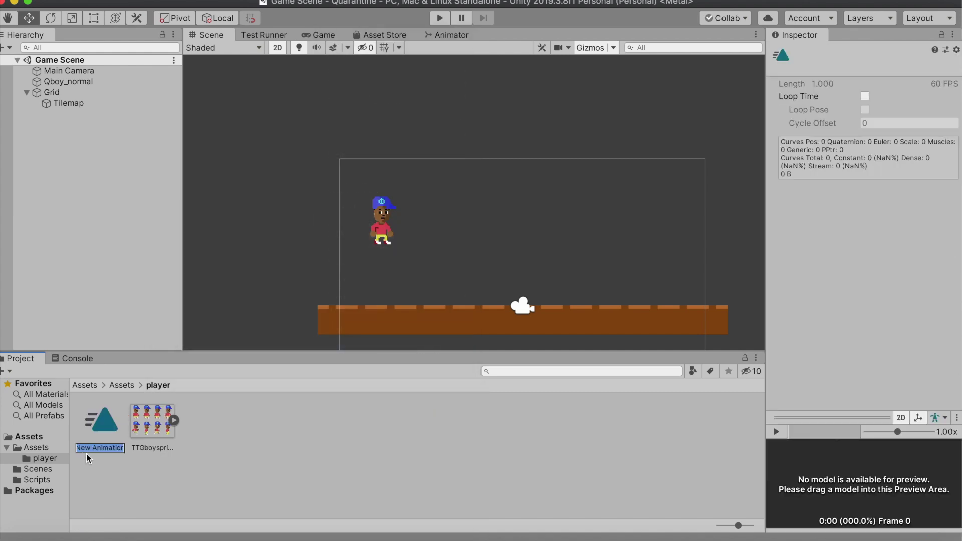
{"action": "type", "text": "ru"}
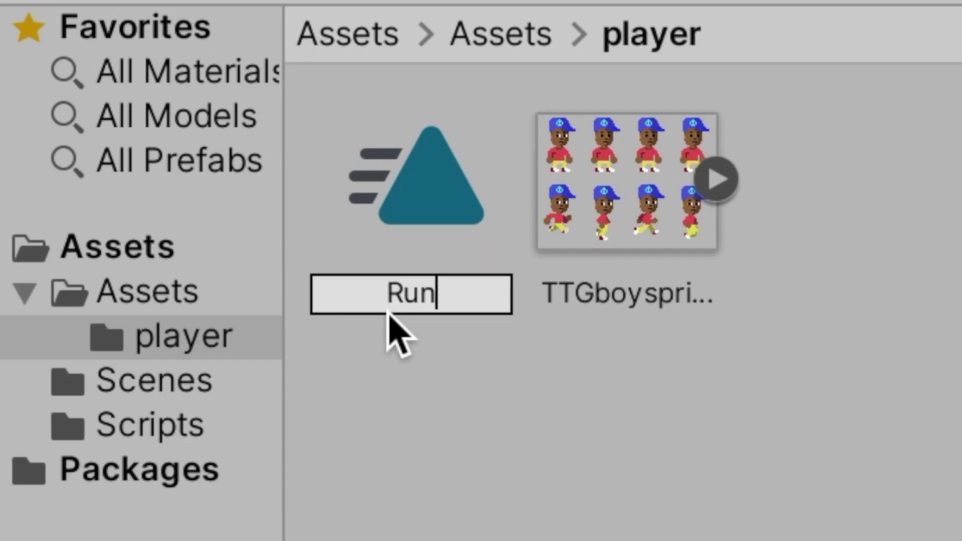
{"action": "type", "text": "n"}
{"action": "key", "text": "Return"}
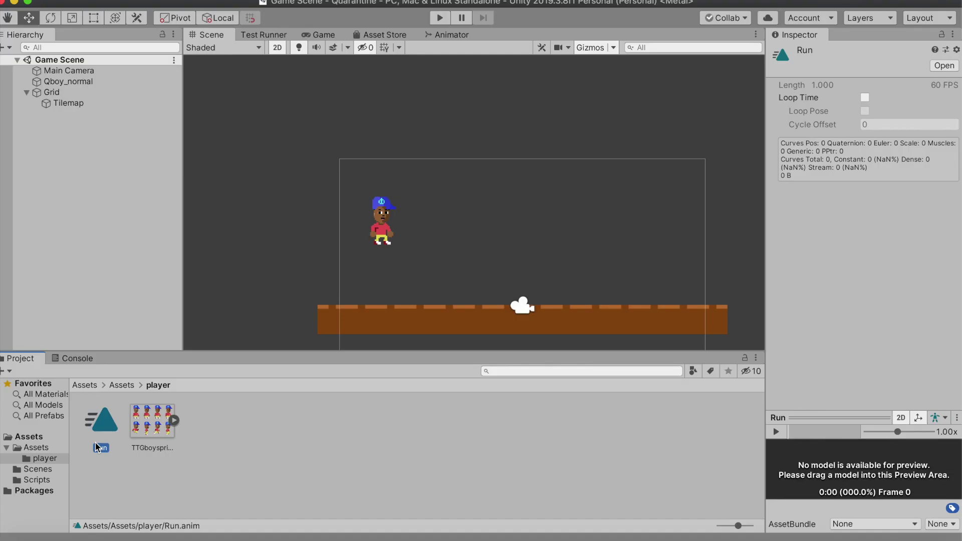
Step: Assign the Run animation to the Qboy_normal object and open the Animation window beside the character
{"action": "left_click_drag", "start_coordinate": [97, 448], "coordinate": [72, 85]}
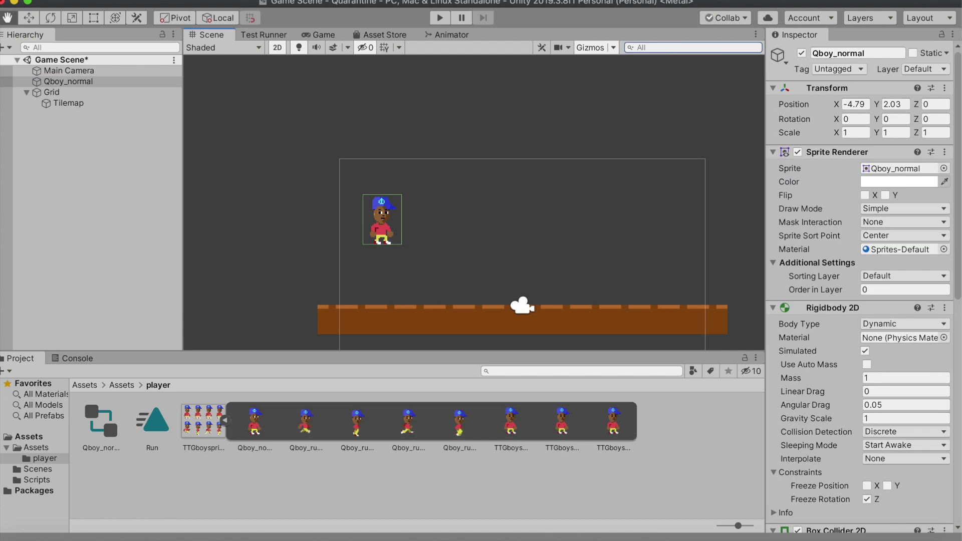
{"action": "left_click", "coordinate": [301, 1]}
{"action": "mouse_move", "coordinate": [326, 170]}
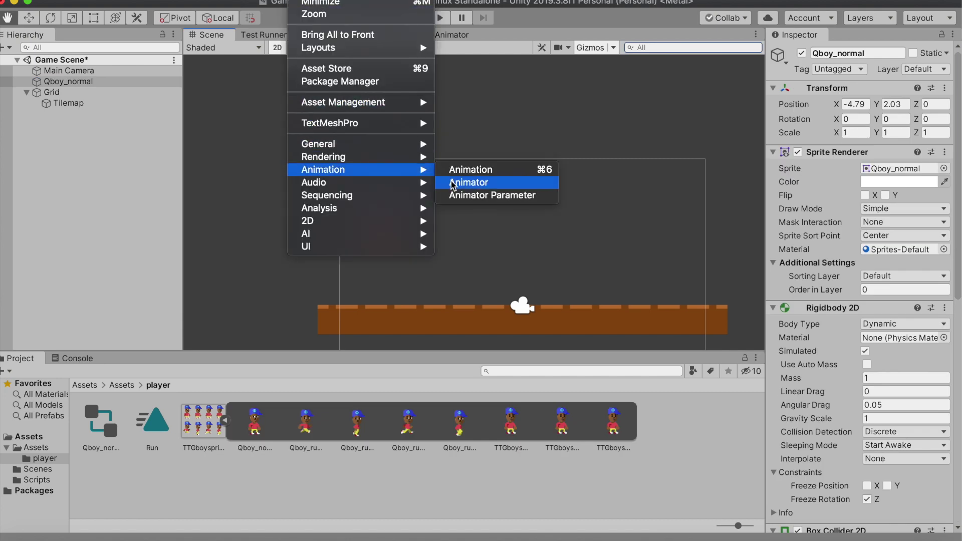
{"action": "left_click", "coordinate": [458, 173]}
{"action": "left_click_drag", "start_coordinate": [359, 195], "coordinate": [582, 244]}
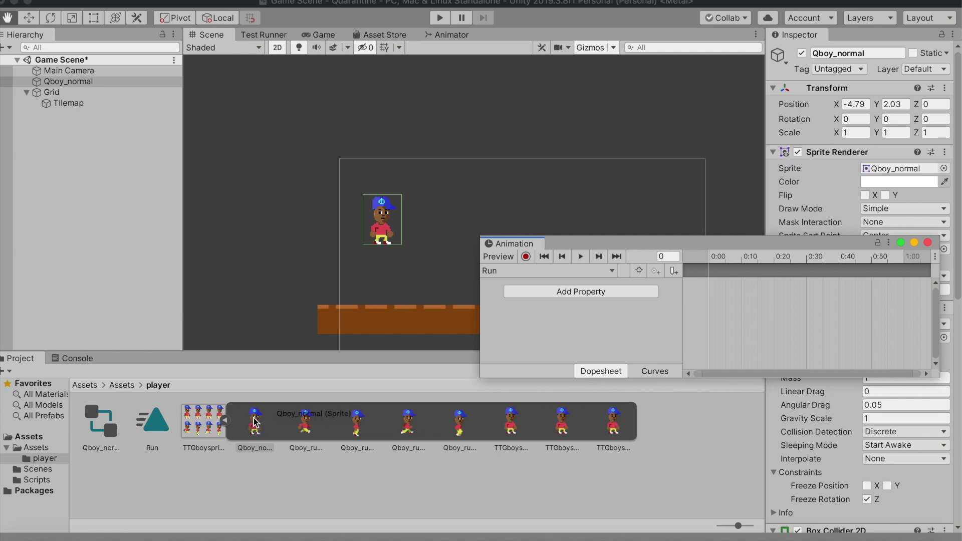
Step: Add the four sprites Qboy_run1 to Qboy_run4 as frames of the Run animation
{"action": "left_click", "coordinate": [307, 421]}
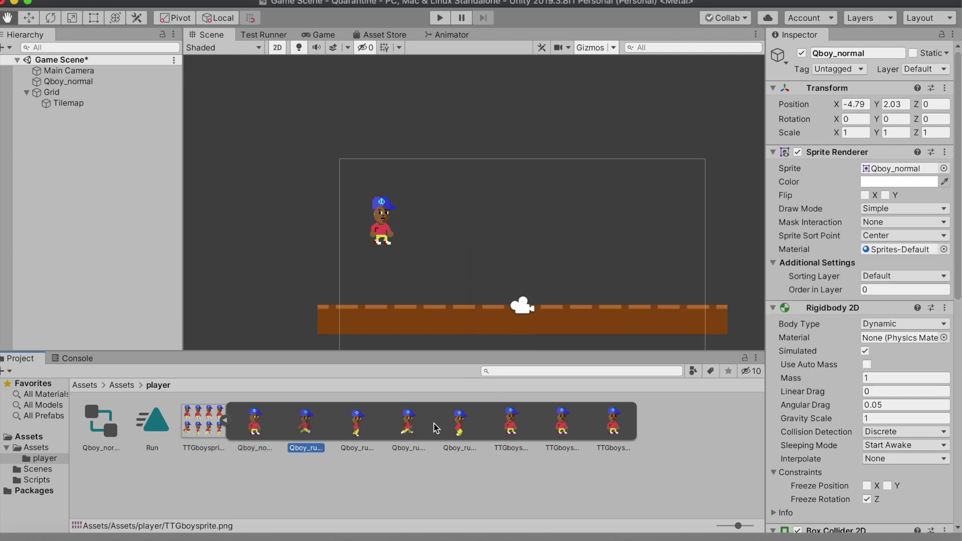
{"action": "left_click", "coordinate": [462, 429], "text": "shift"}
{"action": "left_click", "coordinate": [309, 1]}
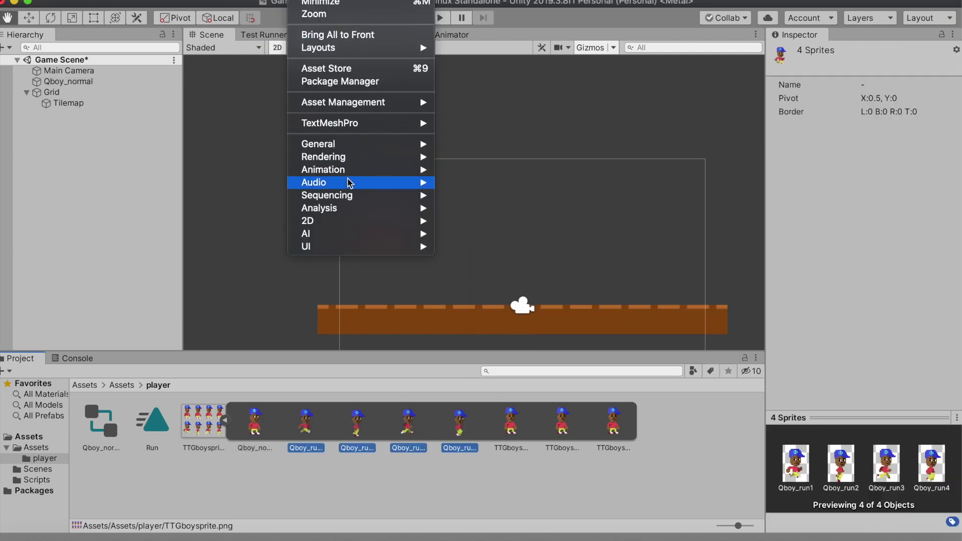
{"action": "mouse_move", "coordinate": [351, 170]}
{"action": "left_click", "coordinate": [473, 170]}
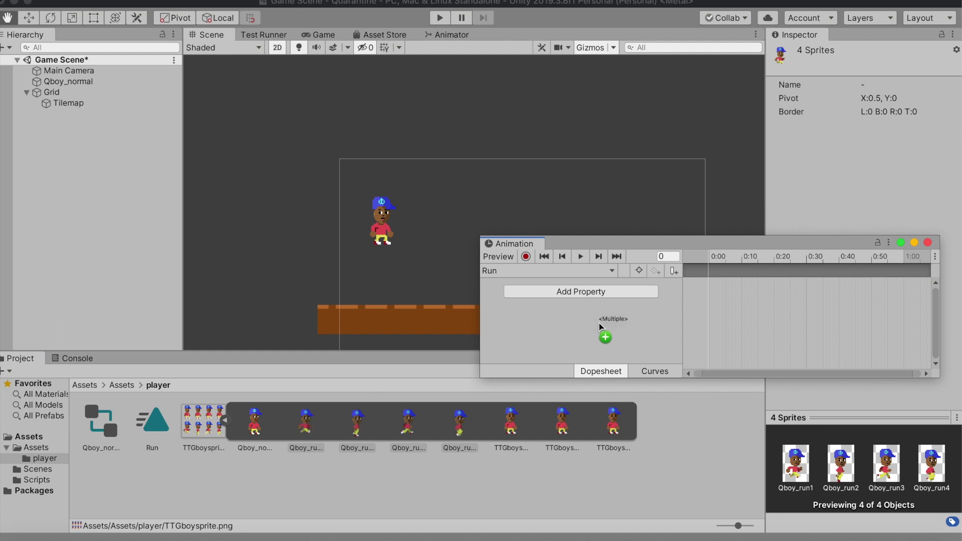
{"action": "left_click_drag", "start_coordinate": [599, 327], "coordinate": [600, 296]}
{"action": "left_click_drag", "start_coordinate": [637, 244], "coordinate": [424, 246]}
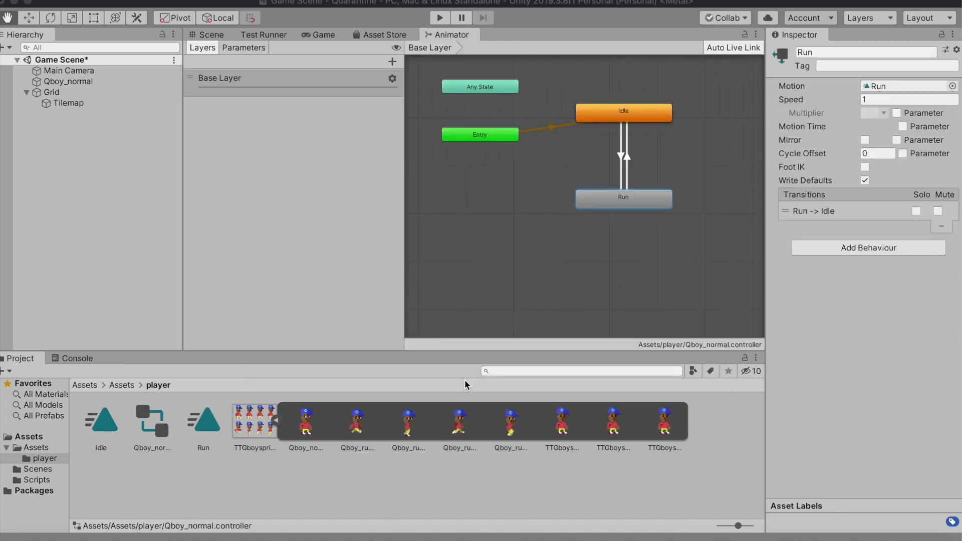
Step: Add the Qboy_normal sprite to the Idle animation in the Animation window
{"action": "left_click", "coordinate": [573, 189]}
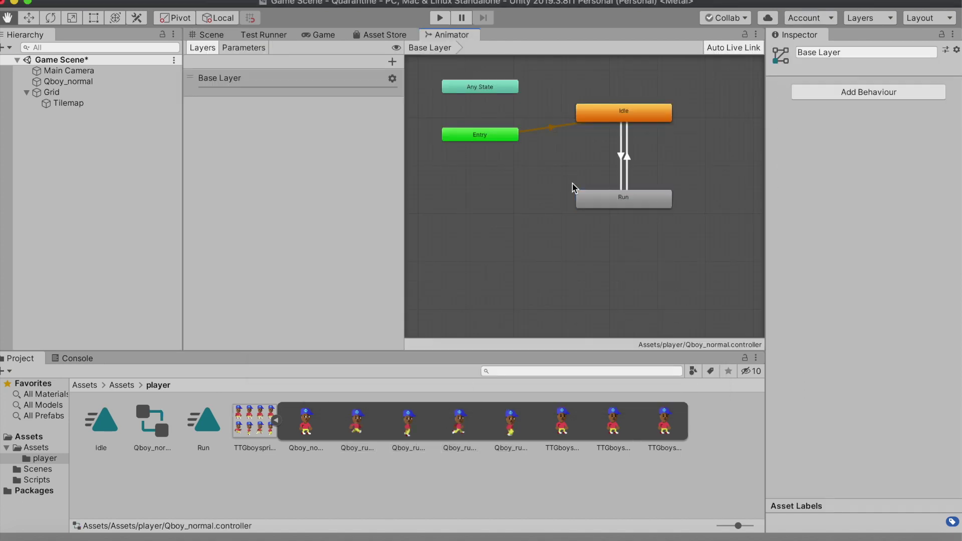
{"action": "scroll", "coordinate": [574, 189], "scroll_direction": "up", "scroll_amount": 3}
{"action": "scroll", "coordinate": [573, 187], "scroll_direction": "down", "scroll_amount": 1}
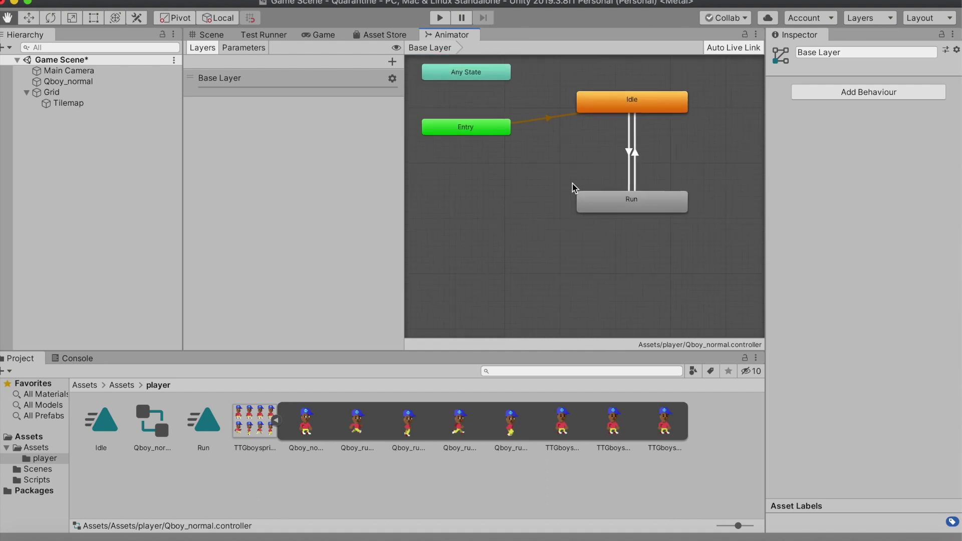
{"action": "left_click", "coordinate": [623, 101]}
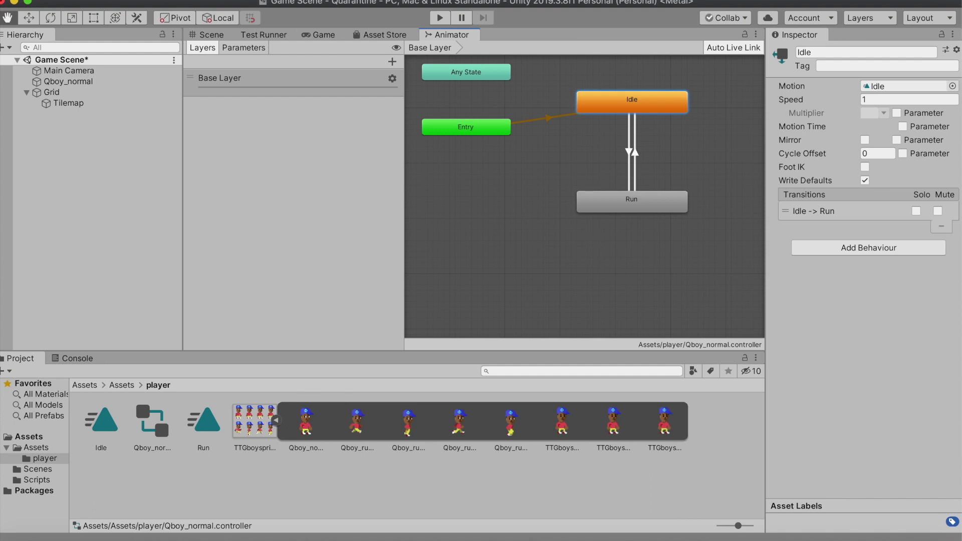
{"action": "left_click", "coordinate": [306, 0]}
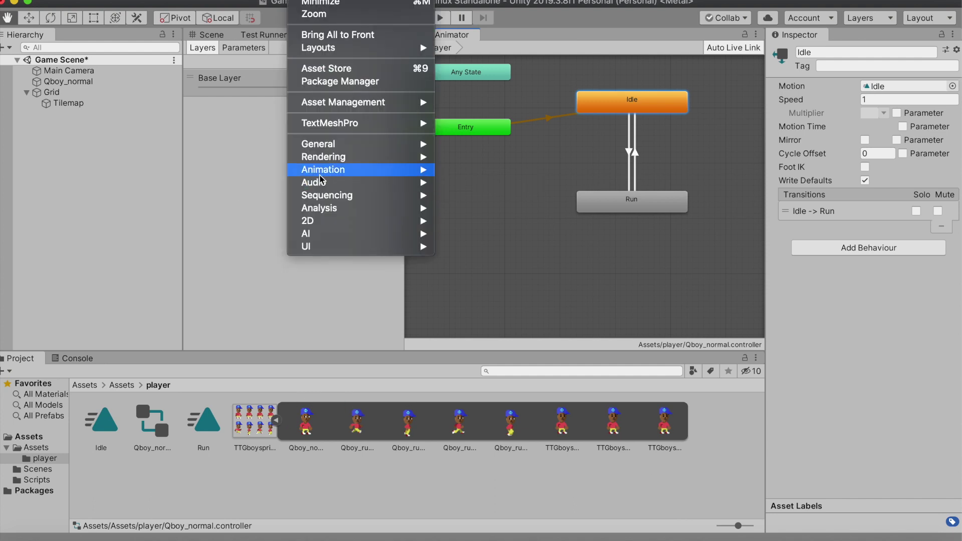
{"action": "mouse_move", "coordinate": [323, 170]}
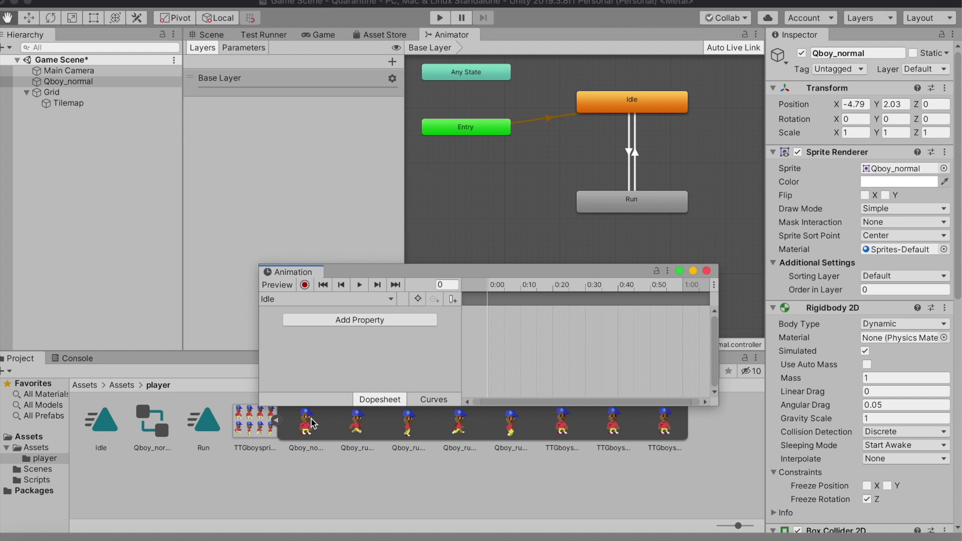
{"action": "left_click_drag", "start_coordinate": [312, 418], "coordinate": [413, 340]}
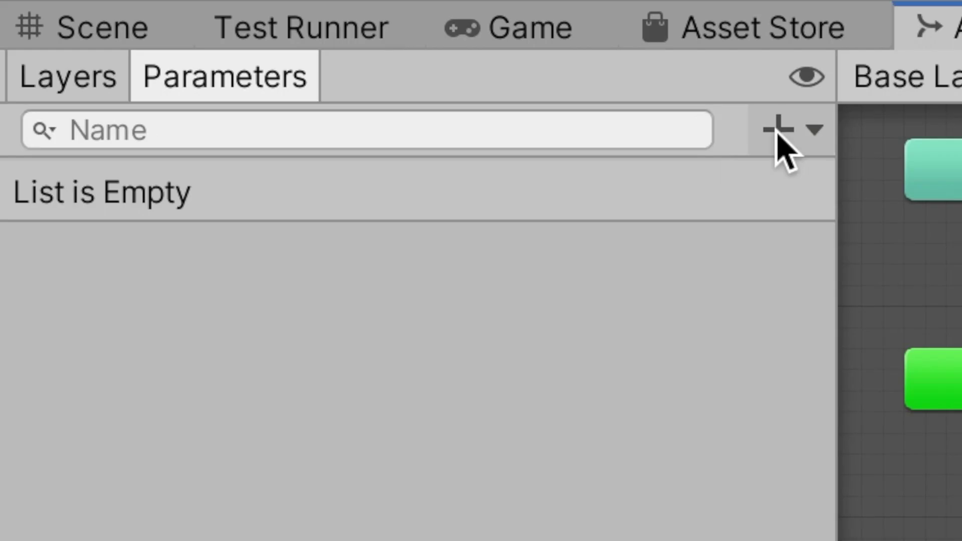
Step: Add a Bool parameter named "running" to the Qboy_normal animator controller
{"action": "left_click", "coordinate": [393, 62]}
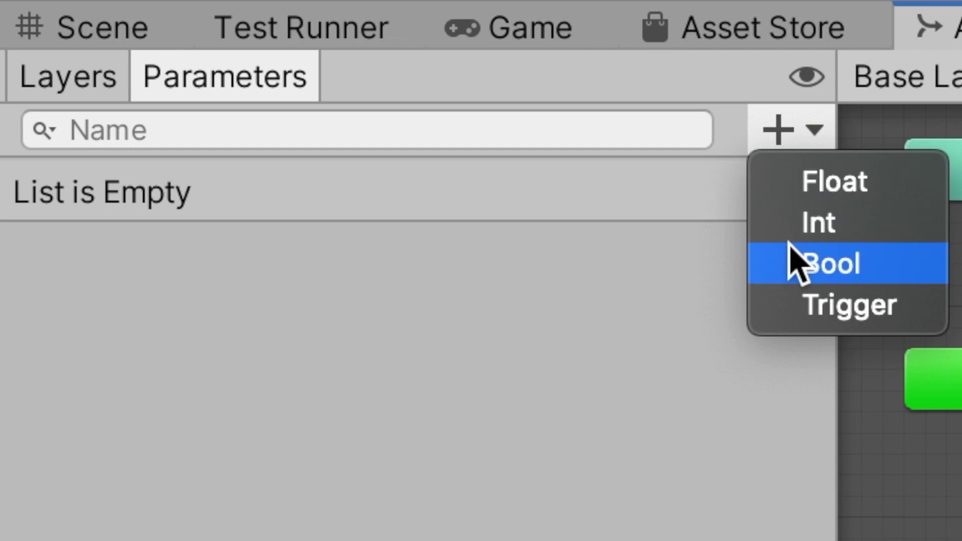
{"action": "left_click", "coordinate": [397, 97]}
{"action": "double_click", "coordinate": [177, 193]}
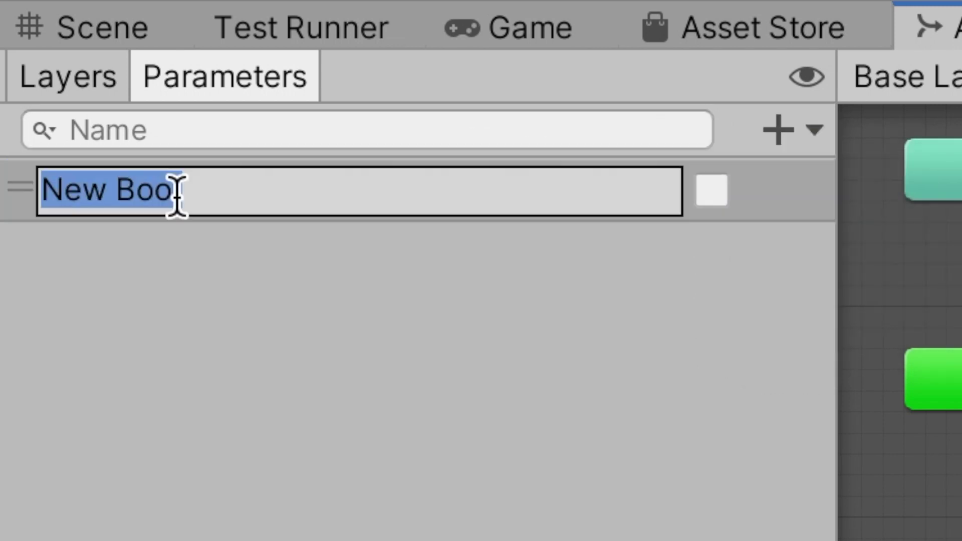
{"action": "key", "text": "Return"}
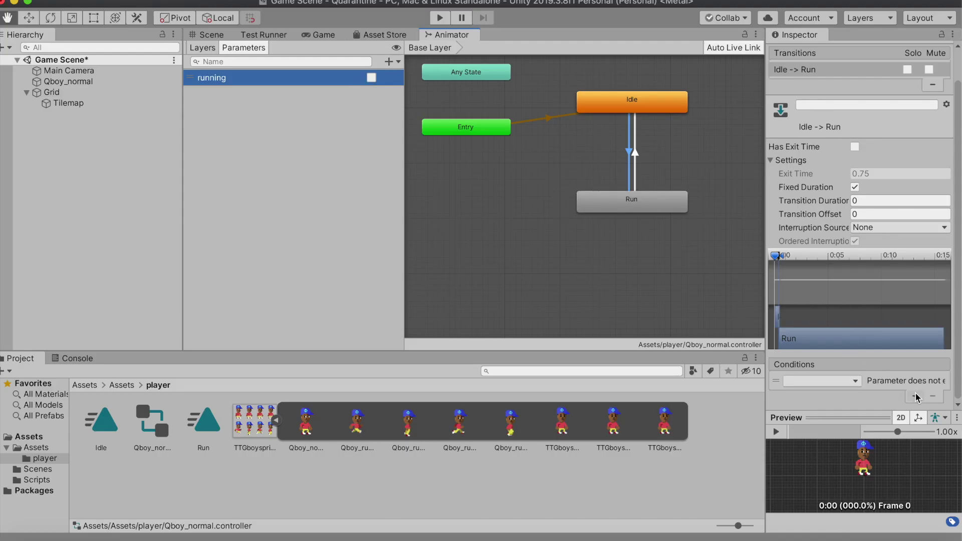
Step: Add the condition running = true to the Idle -> Run transition and remove its empty condition
{"action": "left_click", "coordinate": [917, 396]}
{"action": "scroll", "coordinate": [909, 376], "scroll_direction": "down", "scroll_amount": 1}
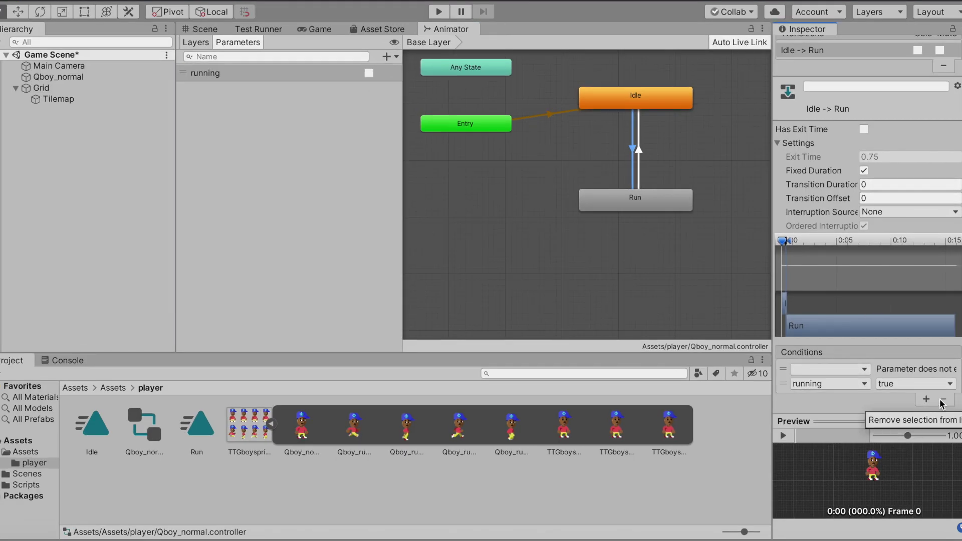
{"action": "left_click", "coordinate": [944, 400]}
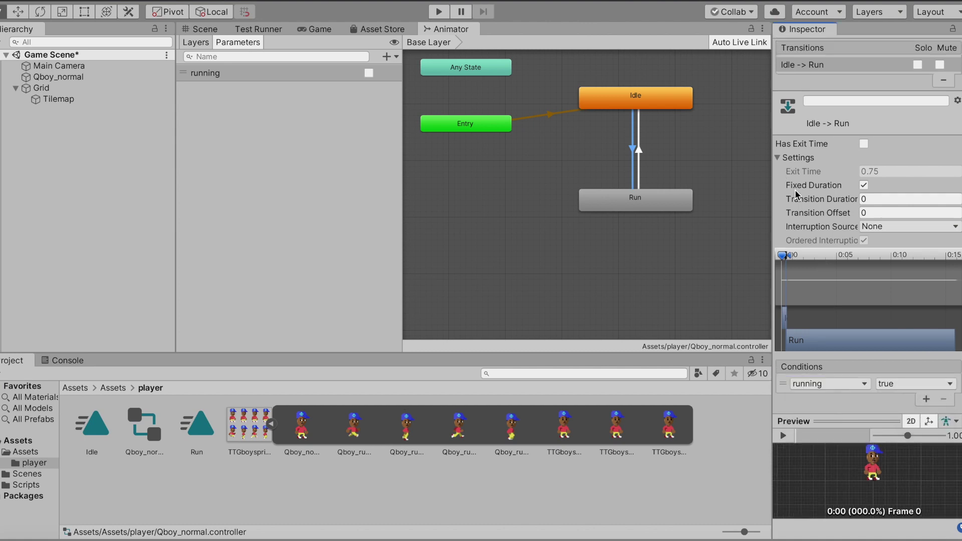
Step: Set the condition of the Run -> Idle transition to running = false
{"action": "left_click", "coordinate": [640, 152]}
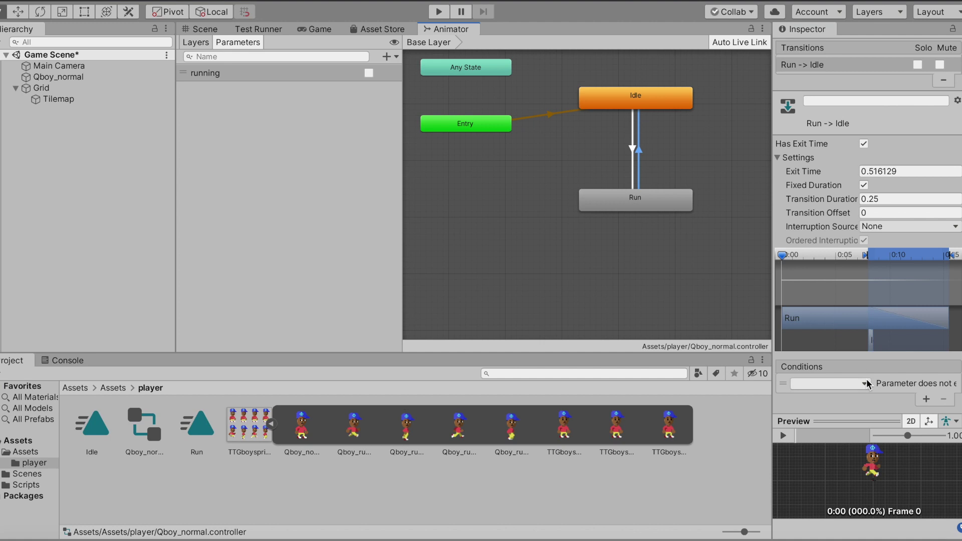
{"action": "left_click", "coordinate": [866, 382]}
{"action": "left_click", "coordinate": [834, 426]}
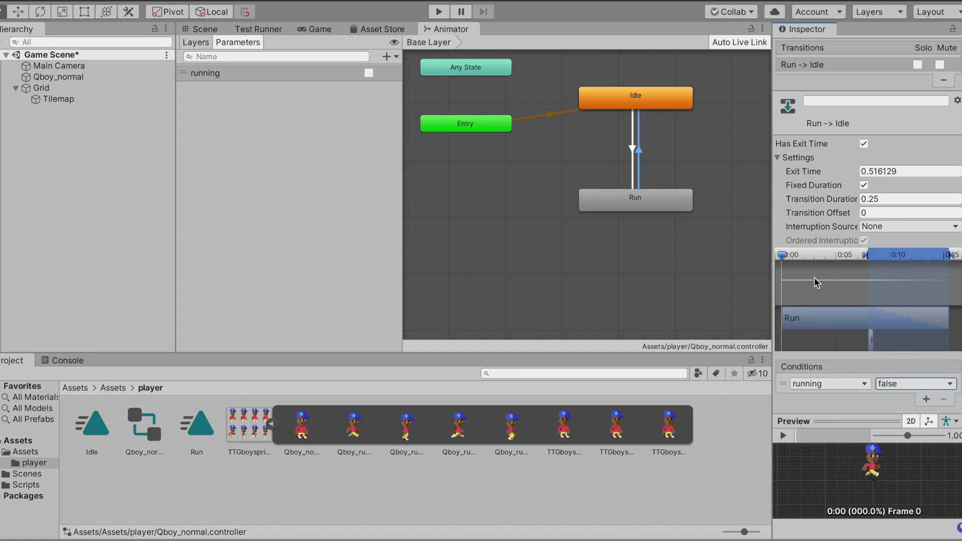
{"action": "left_click", "coordinate": [646, 201]}
{"action": "left_click", "coordinate": [666, 101]}
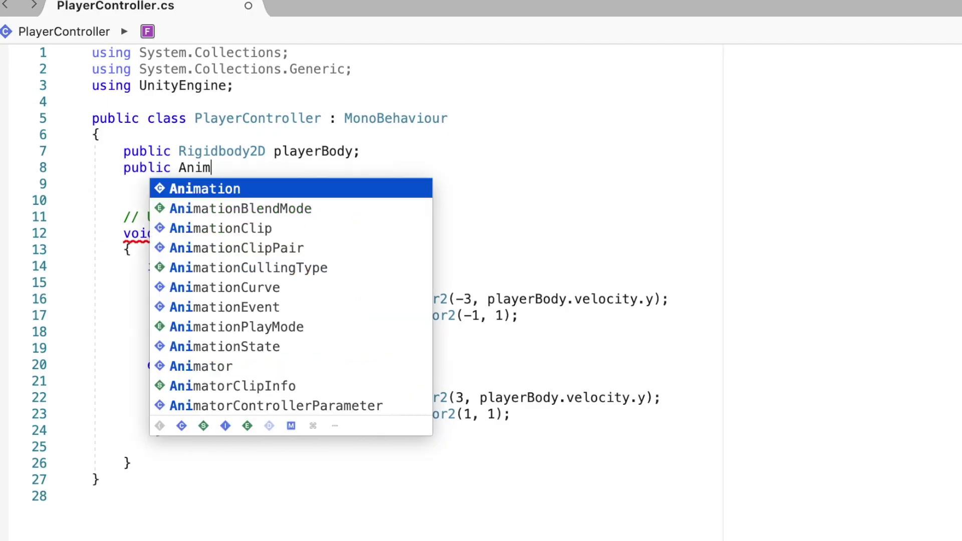
Step: Declare a public Animator field named anim below playerBody in PlayerController.cs
{"action": "key", "text": "Down"}
{"action": "key", "text": "Down"}
{"action": "key", "text": "Down"}
{"action": "key", "text": "Down"}
{"action": "key", "text": "Down"}
{"action": "key", "text": "Down"}
{"action": "key", "text": "Down"}
{"action": "key", "text": "Down"}
{"action": "key", "text": "Down"}
{"action": "key", "text": "Return"}
{"action": "type", "text": "anim;"}
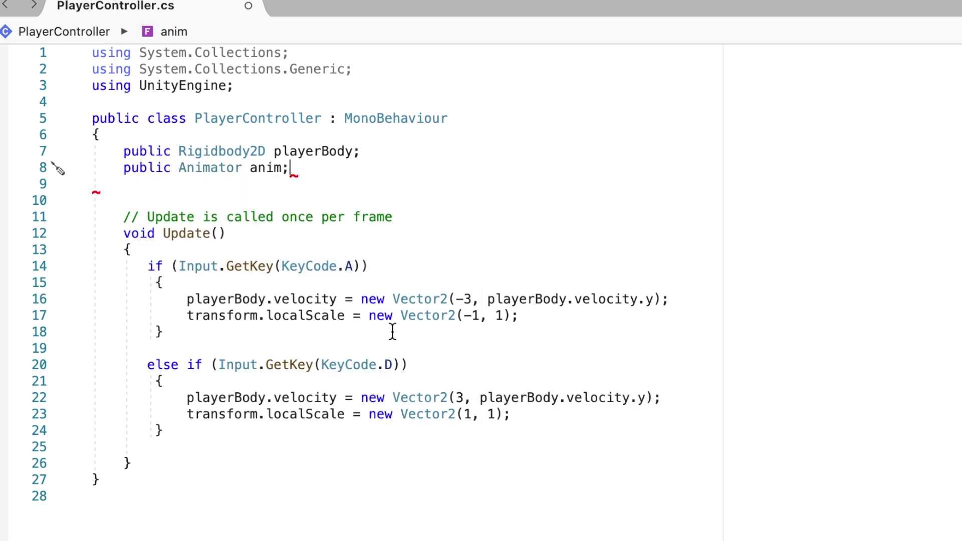
Step: Add anim.SetBool("running", true); after the localScale line in the KeyCode.A branch
{"action": "left_click", "coordinate": [518, 316]}
{"action": "key", "text": "Return"}
{"action": "type", "text": "SetBool("}
{"action": "key", "text": "BackSpace"}
{"action": "key", "text": "BackSpace"}
{"action": "key", "text": "BackSpace"}
{"action": "key", "text": "BackSpace"}
{"action": "key", "text": "BackSpace"}
{"action": "key", "text": "BackSpace"}
{"action": "key", "text": "BackSpace"}
{"action": "key", "text": "BackSpace"}
{"action": "type", "text": "anim."}
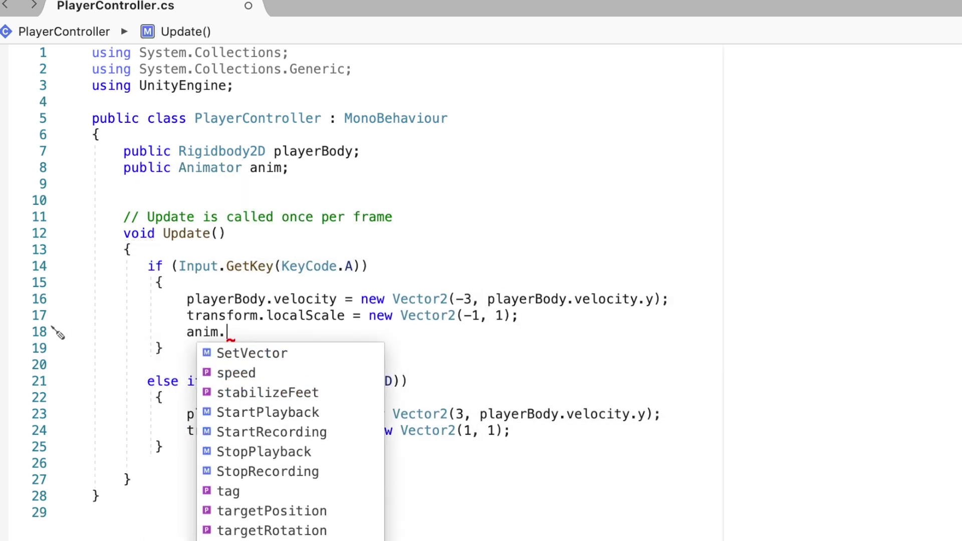
{"action": "type", "text": "SetBool(\"running\", true);"}
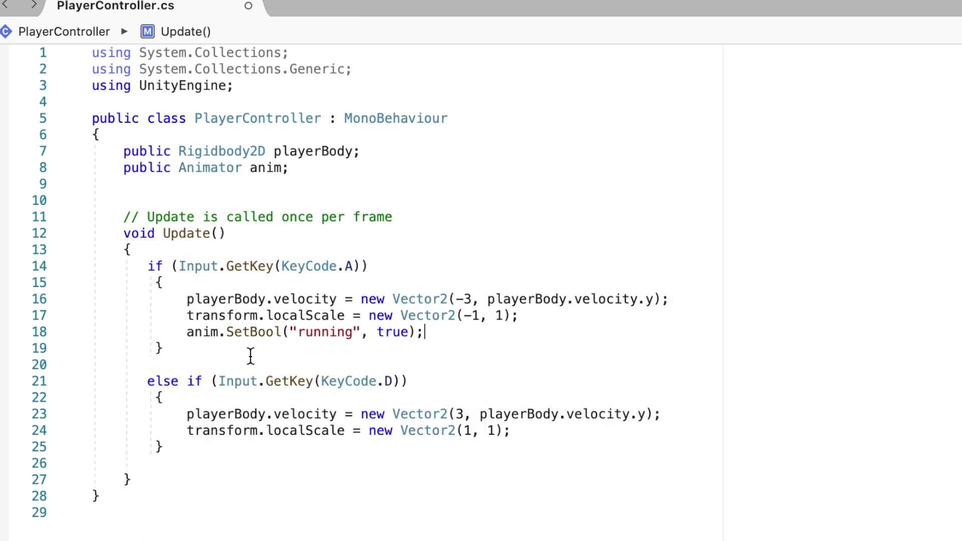
Step: Add anim.SetBool("running", true); to the KeyCode.D branch and an else block that calls anim.SetBool("running", false);
{"action": "key", "text": "Return"}
{"action": "type", "text": "anim.SetBool(\"running\", true);"}
{"action": "key", "text": "Down"}
{"action": "key", "text": "End"}
{"action": "type", "text": "else"}
{"action": "key", "text": "Return"}
{"action": "type", "text": "{ anim.SetBool(\"running\", t"}
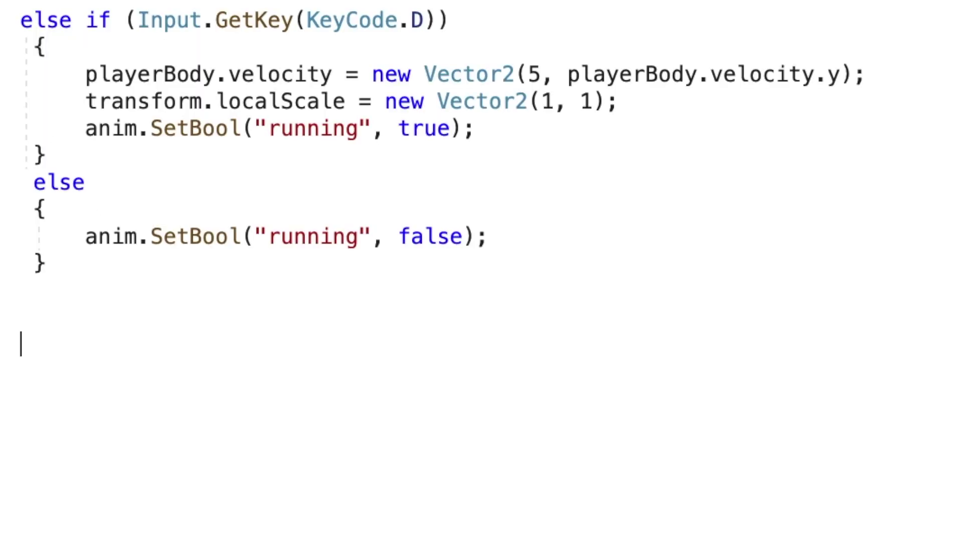
Step: Add an if block for Input.GetKey(KeyCode.Space) that assigns playerBody.velocity a new Vector2 starting with playerBody.velocity.x
{"action": "type", "text": "if (Input"}
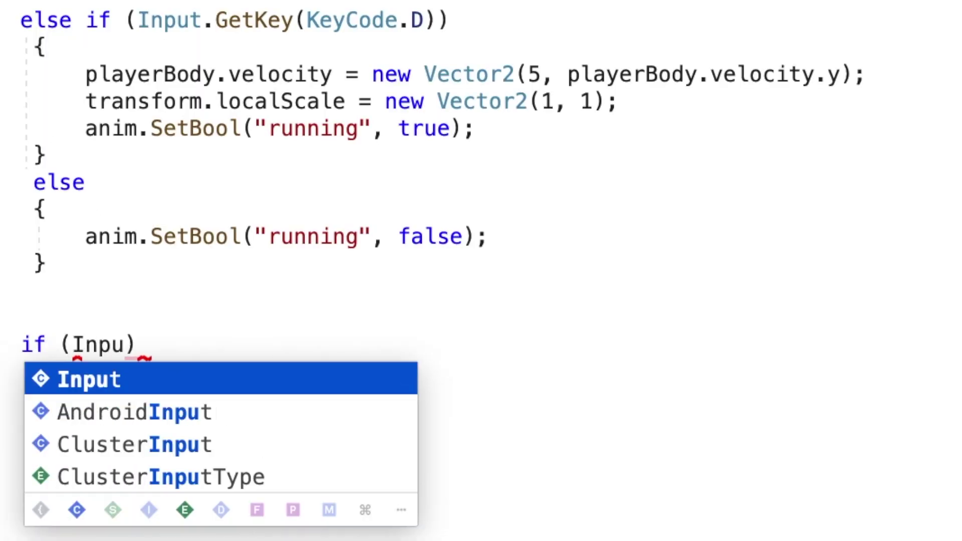
{"action": "type", "text": ".GetKey"}
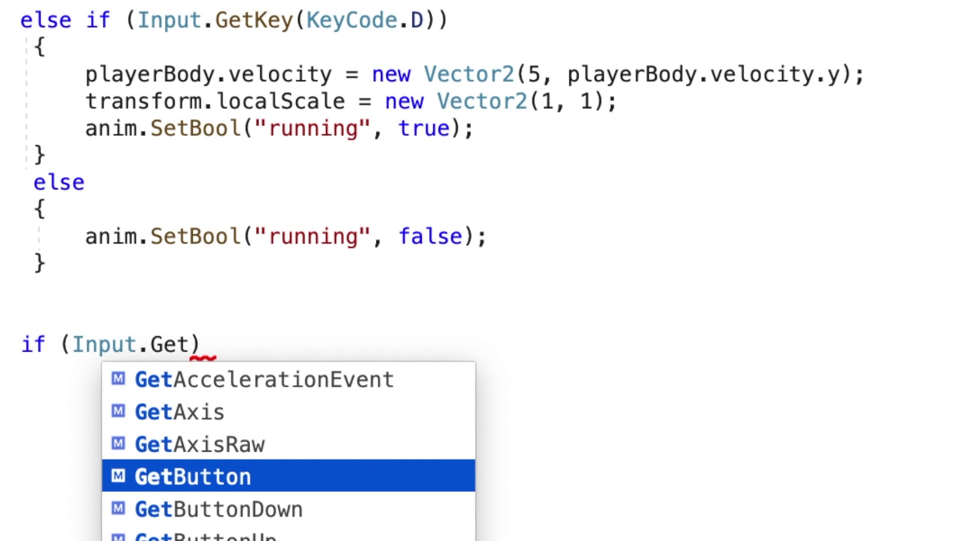
{"action": "type", "text": "(KeyCode."}
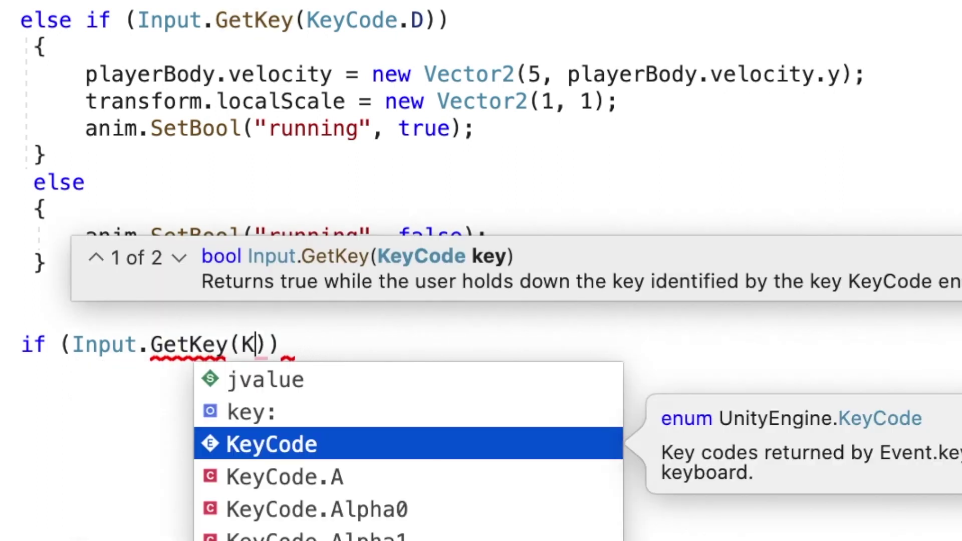
{"action": "type", "text": "Space))  {      "}
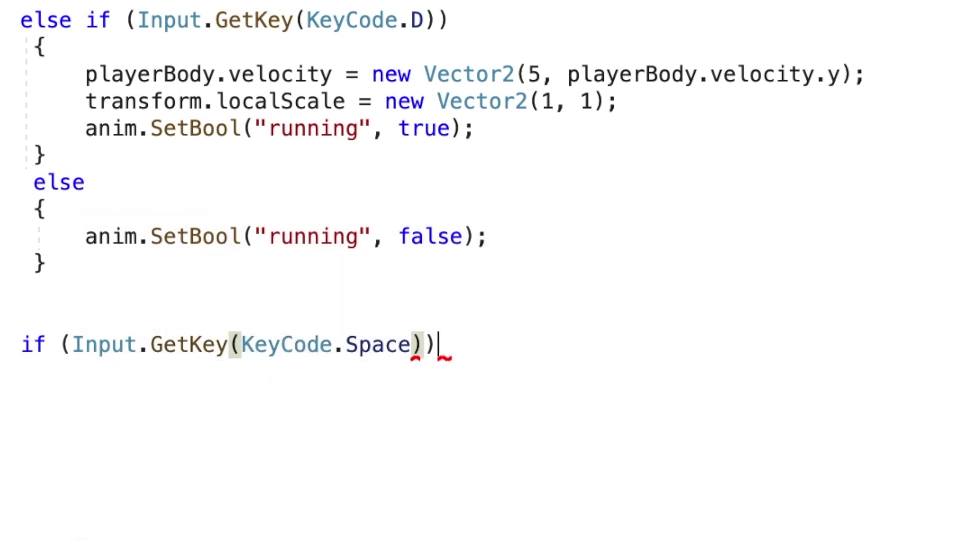
{"action": "type", "text": "pla"}
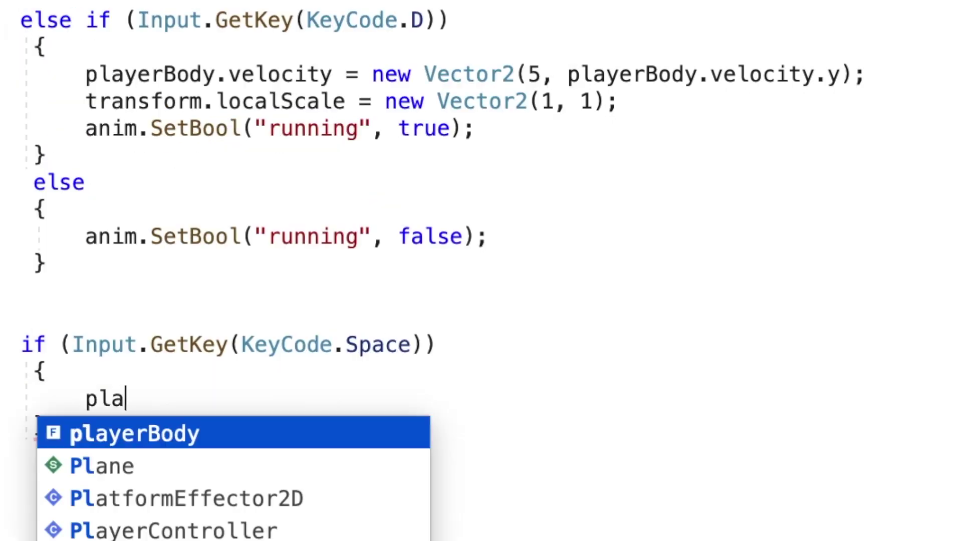
{"action": "type", "text": "yerBody.velocity = "}
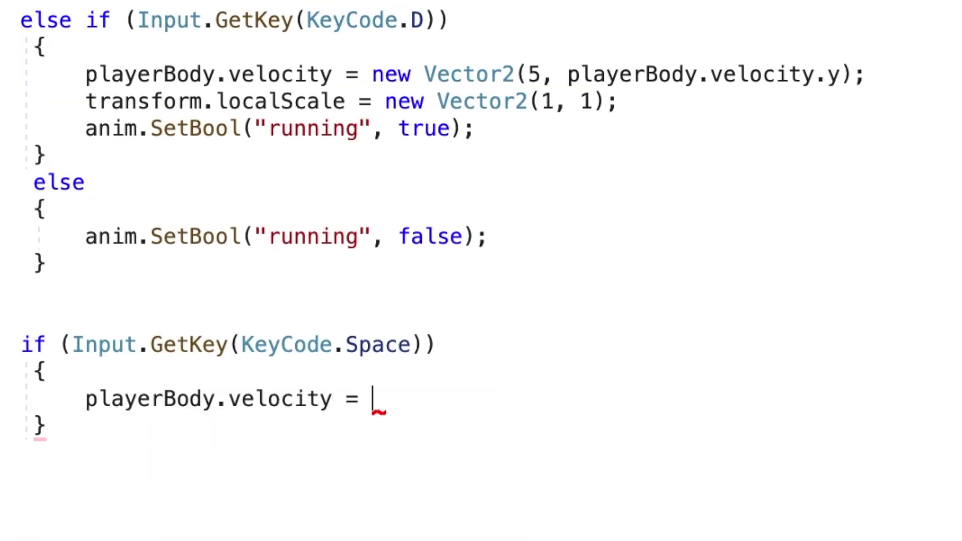
{"action": "type", "text": "new Vector2(p"}
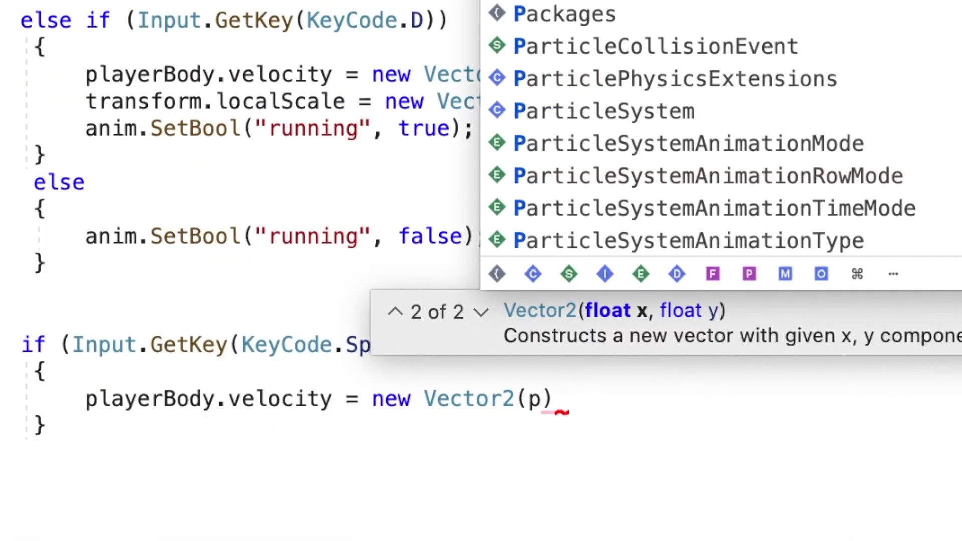
{"action": "type", "text": "layerBody.velocity.x, "}
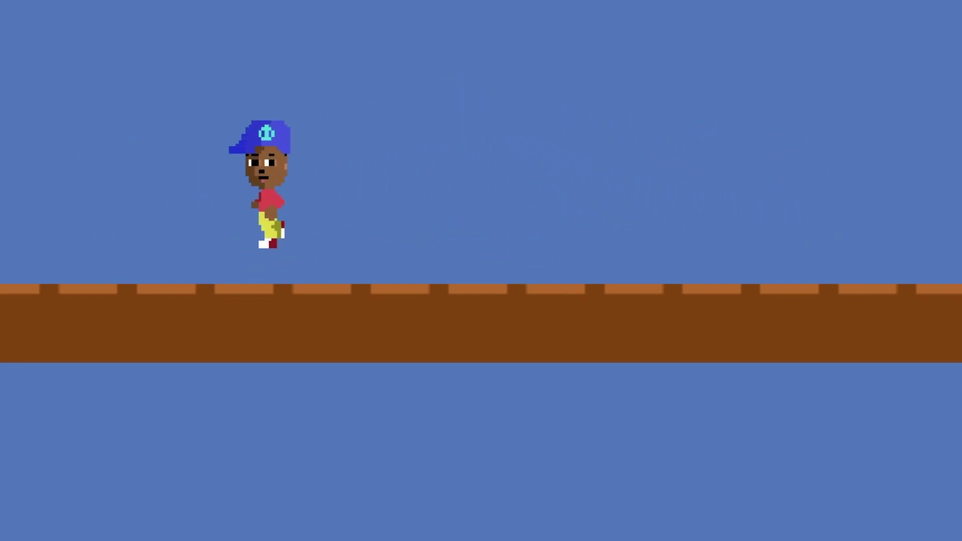
Step: Test the character's running and jumping on the platform in the running game
{"action": "key", "text": "Right"}
{"action": "key", "text": "space"}
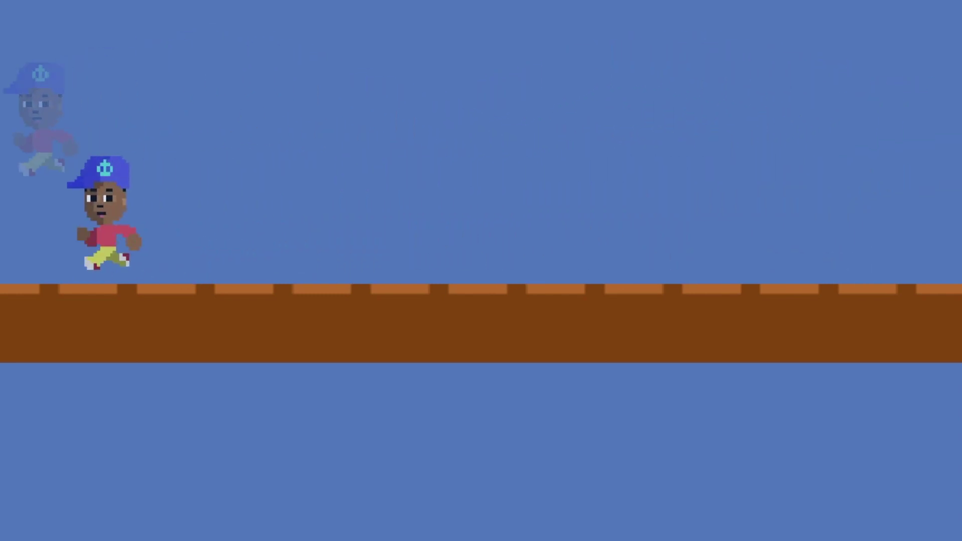
{"action": "key", "text": "Right"}
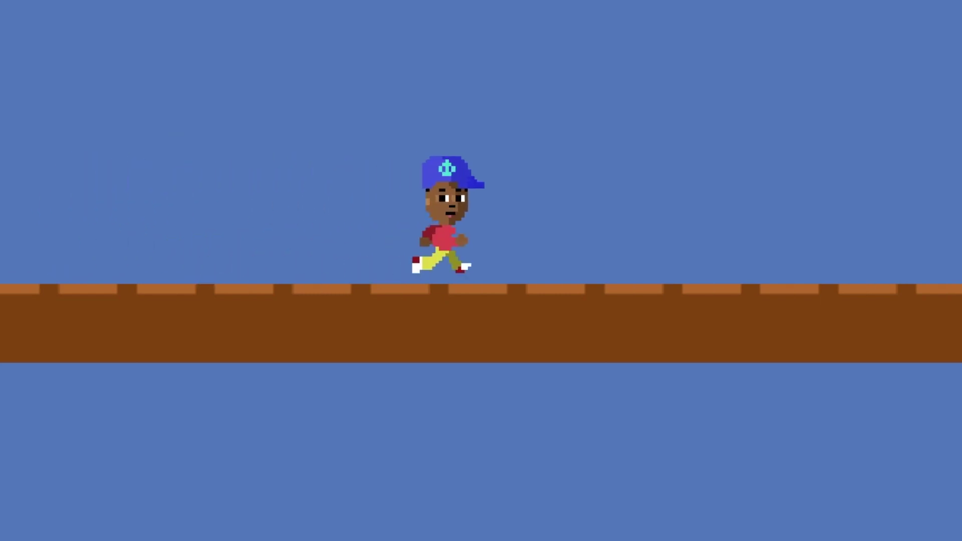